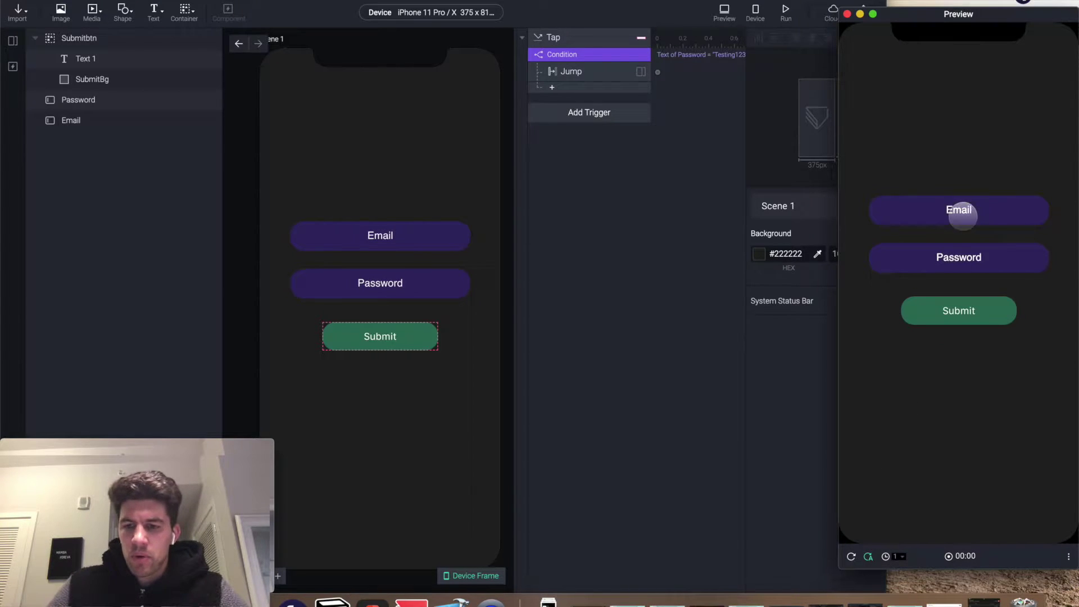
- Enter an email address and password in the preview and submit to reach 'This is page two.'
{"action": "type", "text": "Testing@testing.com"}
{"action": "key", "text": "Tab"}
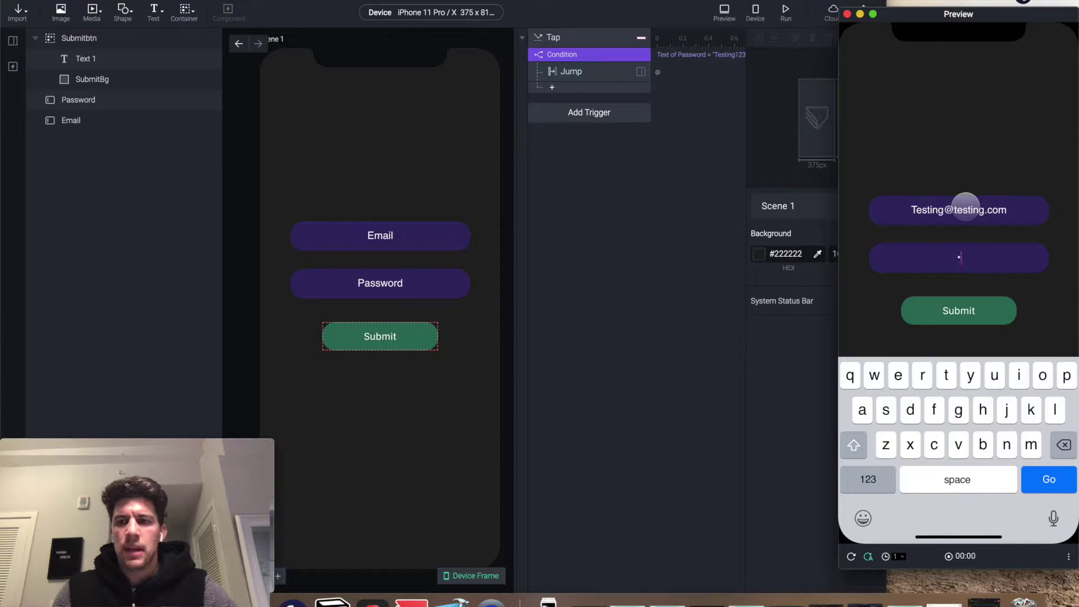
{"action": "type", "text": "Testing123"}
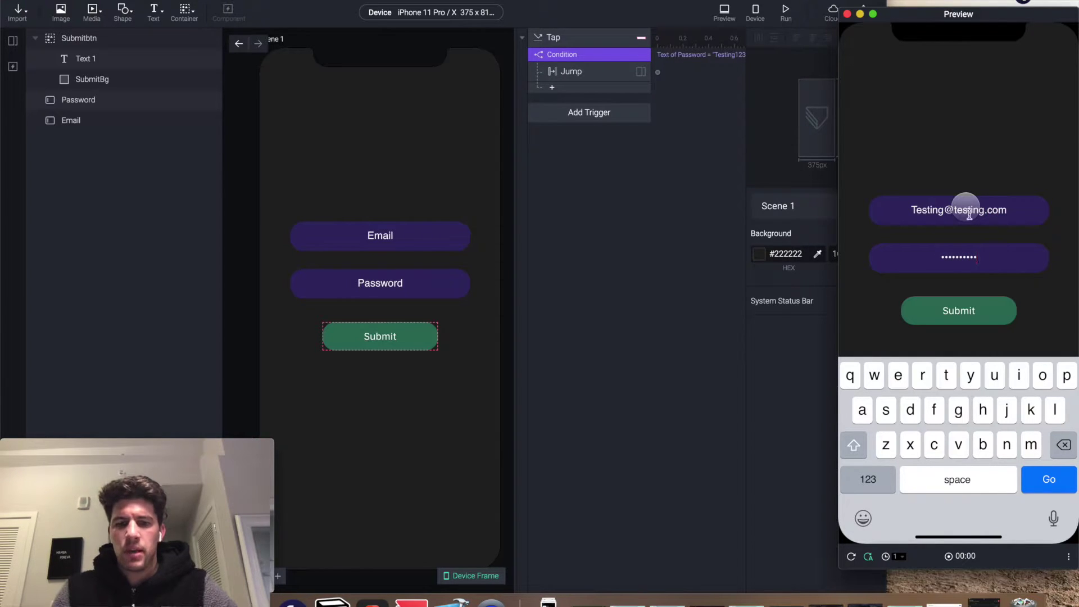
{"action": "left_click", "coordinate": [962, 310]}
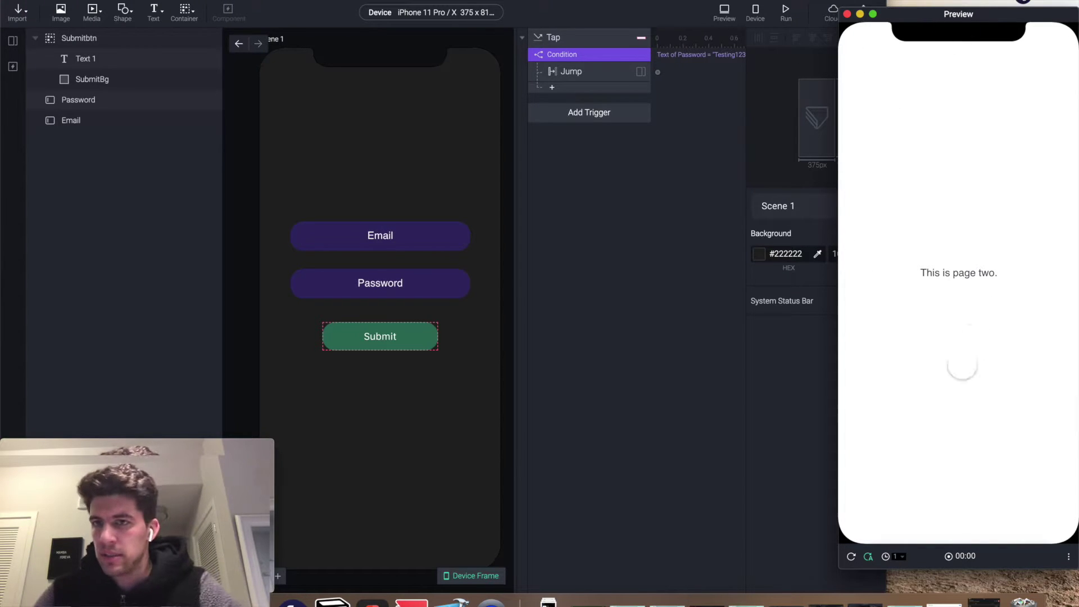
- Reload the preview and delete the Submitbtn group and the Email and Password fields
{"action": "left_click", "coordinate": [851, 556]}
{"action": "left_click", "coordinate": [595, 166]}
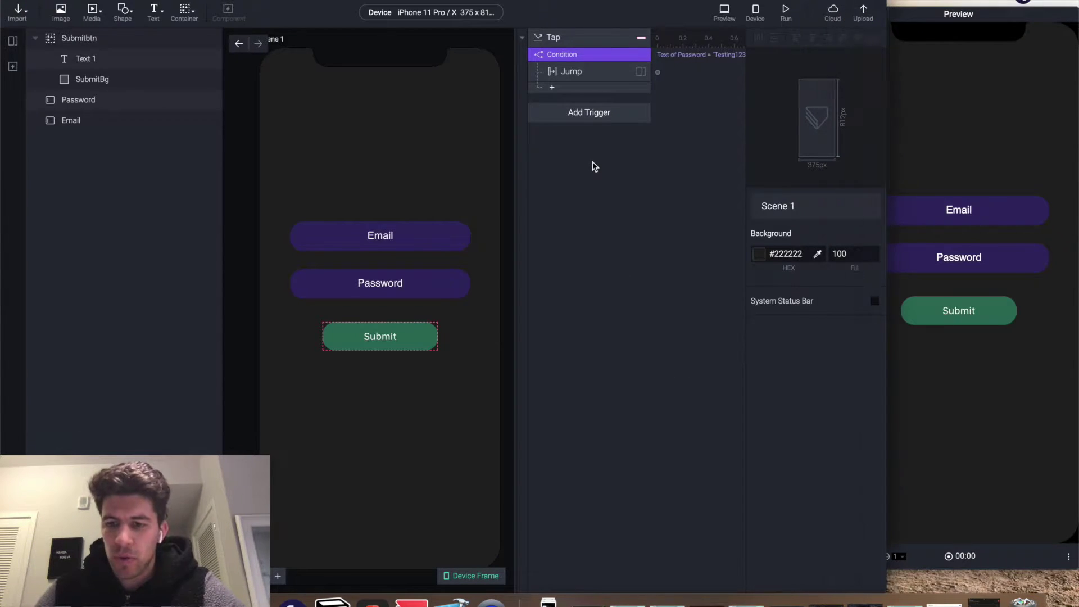
{"action": "left_click", "coordinate": [576, 45]}
{"action": "left_click", "coordinate": [539, 62]}
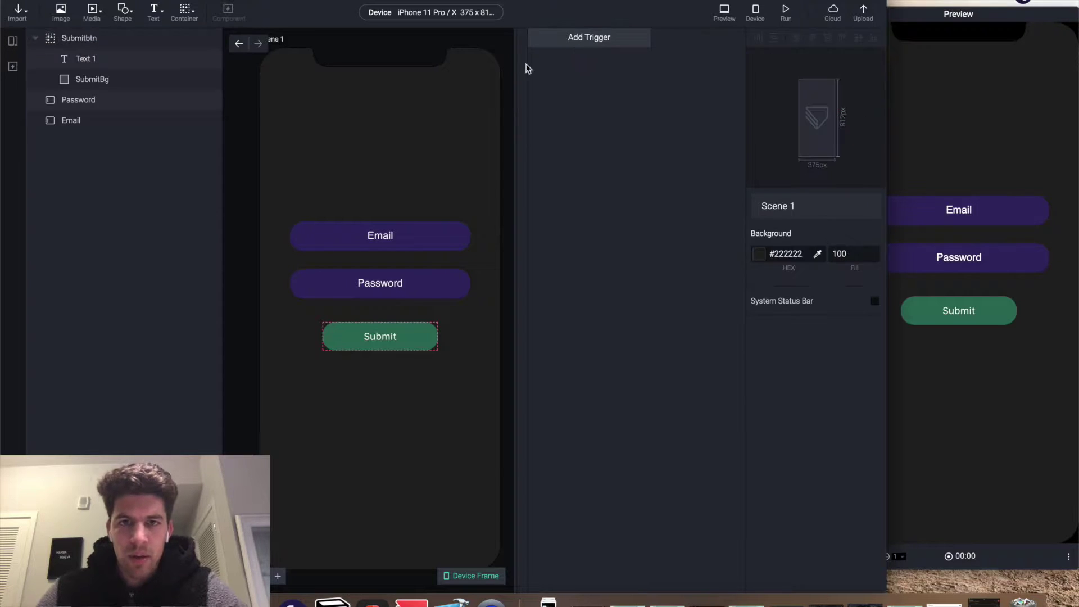
{"action": "left_click", "coordinate": [93, 61]}
{"action": "key", "text": "Delete"}
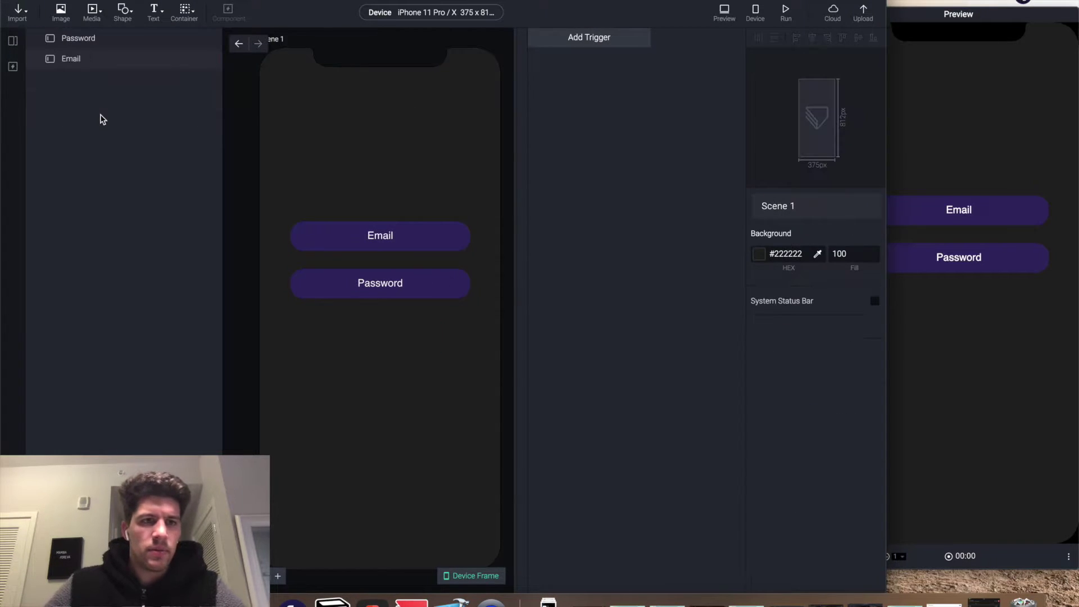
{"action": "left_click", "coordinate": [76, 38]}
{"action": "left_click", "coordinate": [72, 63], "text": "shift"}
{"action": "key", "text": "Delete"}
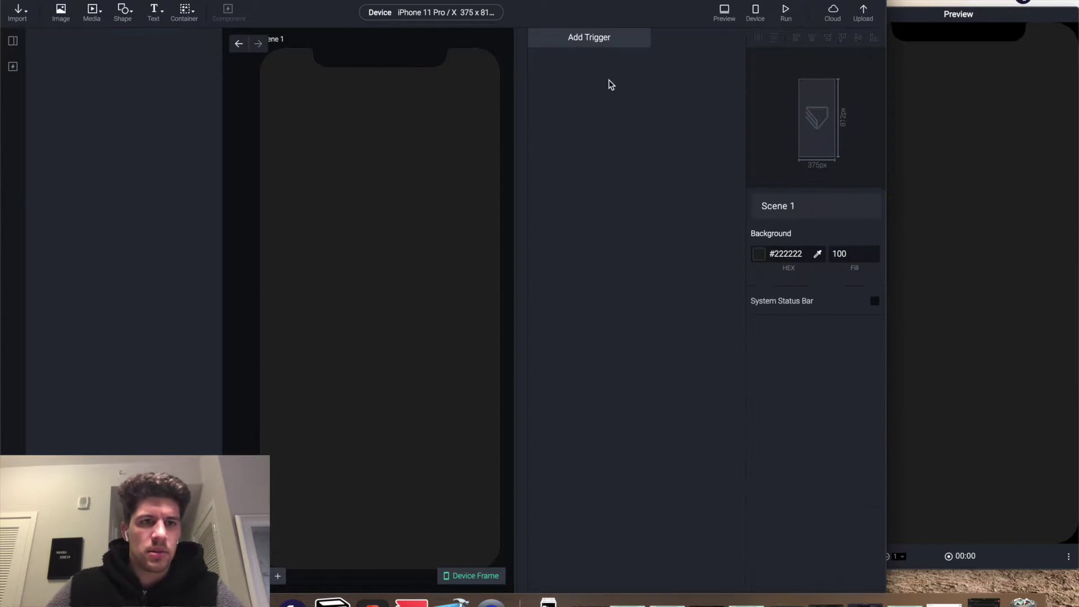
- Delete Scene 2 from the scenes list
{"action": "left_click", "coordinate": [12, 41]}
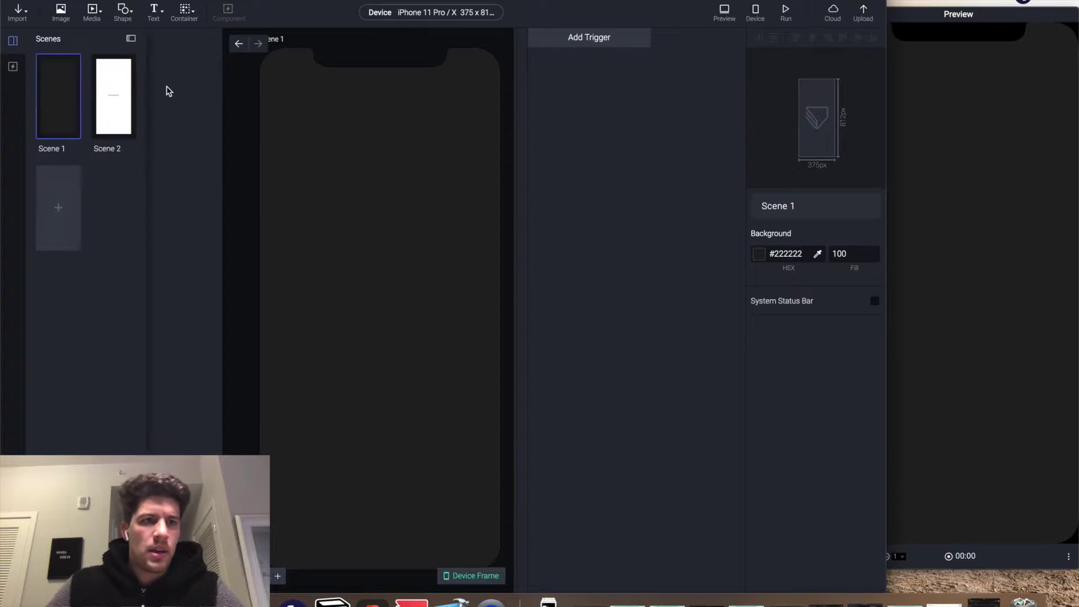
{"action": "left_click", "coordinate": [122, 85]}
{"action": "right_click", "coordinate": [125, 84]}
{"action": "left_click", "coordinate": [178, 161]}
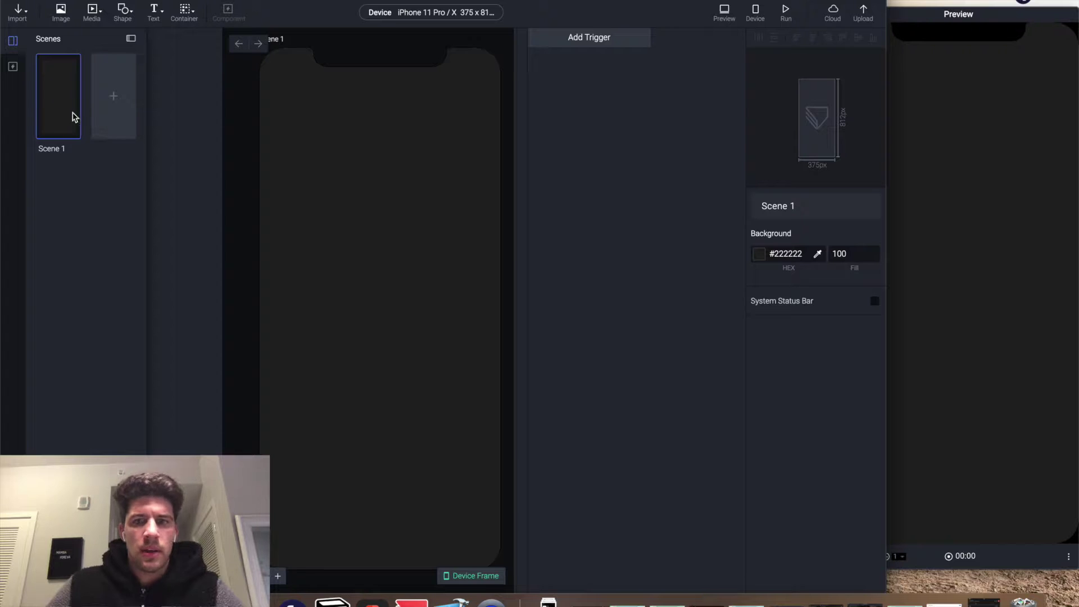
{"action": "left_click", "coordinate": [758, 260]}
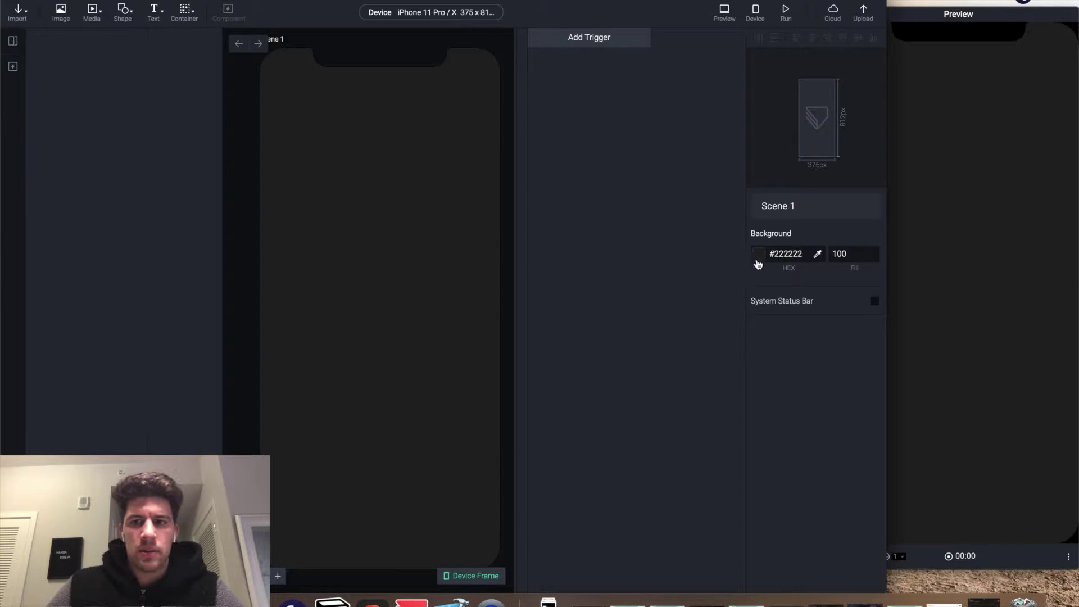
- Change Scene 1's background colour to white
{"action": "left_click", "coordinate": [759, 254]}
{"action": "left_click_drag", "start_coordinate": [779, 292], "coordinate": [594, 222]}
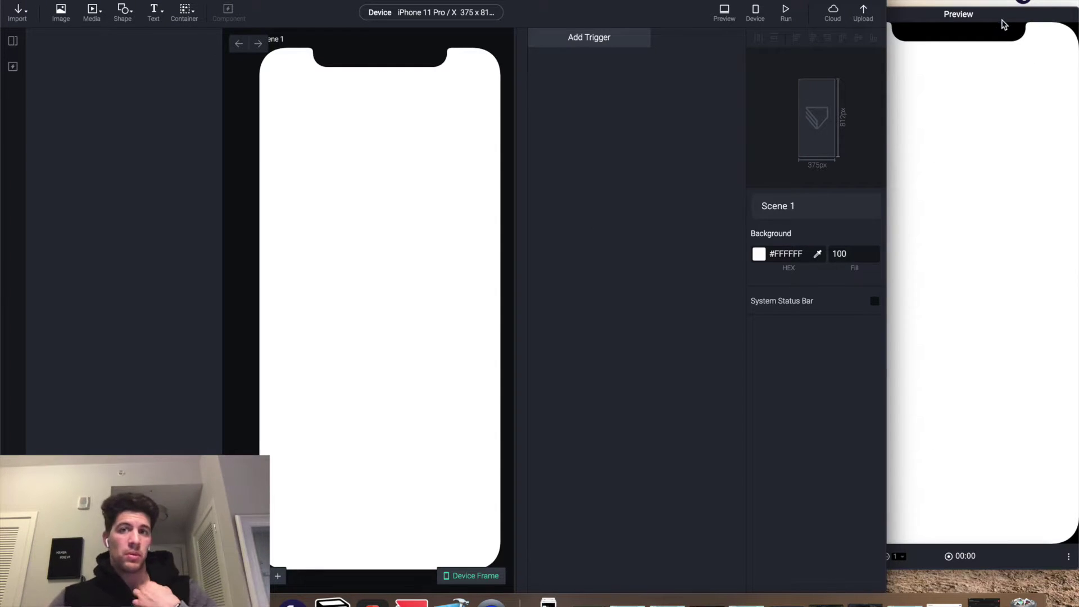
{"action": "left_click", "coordinate": [591, 89]}
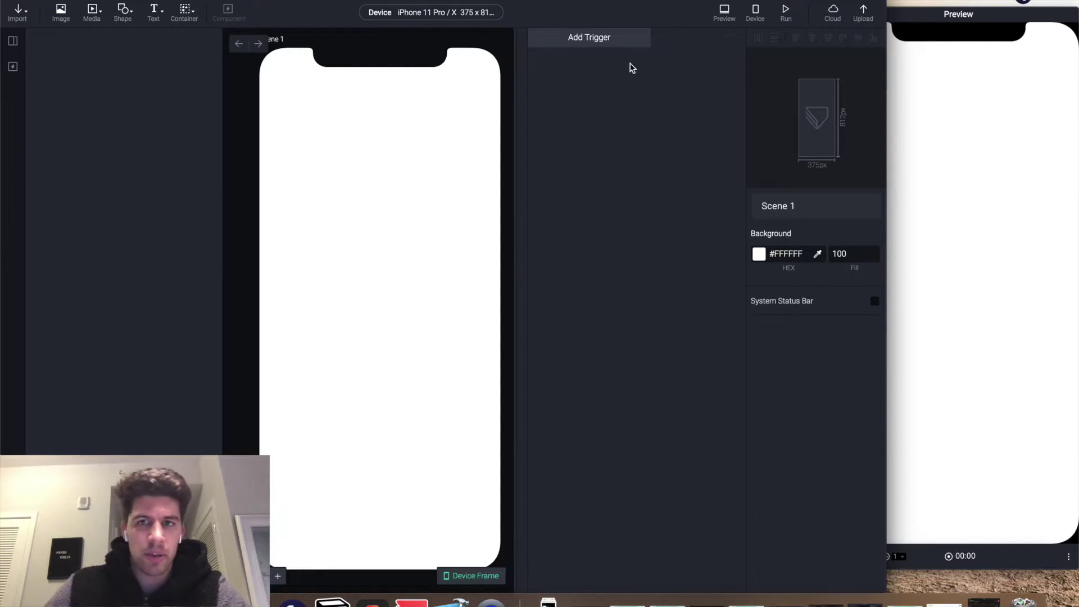
- Restore Scene 1's background to dark #222222 and open the Text element options
{"action": "left_click", "coordinate": [797, 256]}
{"action": "type", "text": "#222222"}
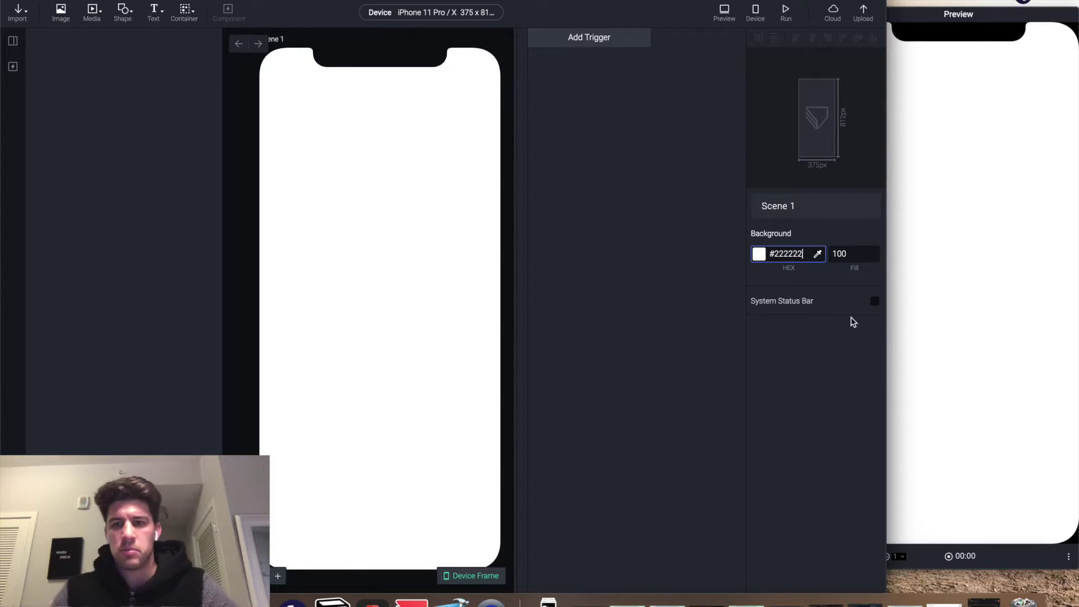
{"action": "key", "text": "Return"}
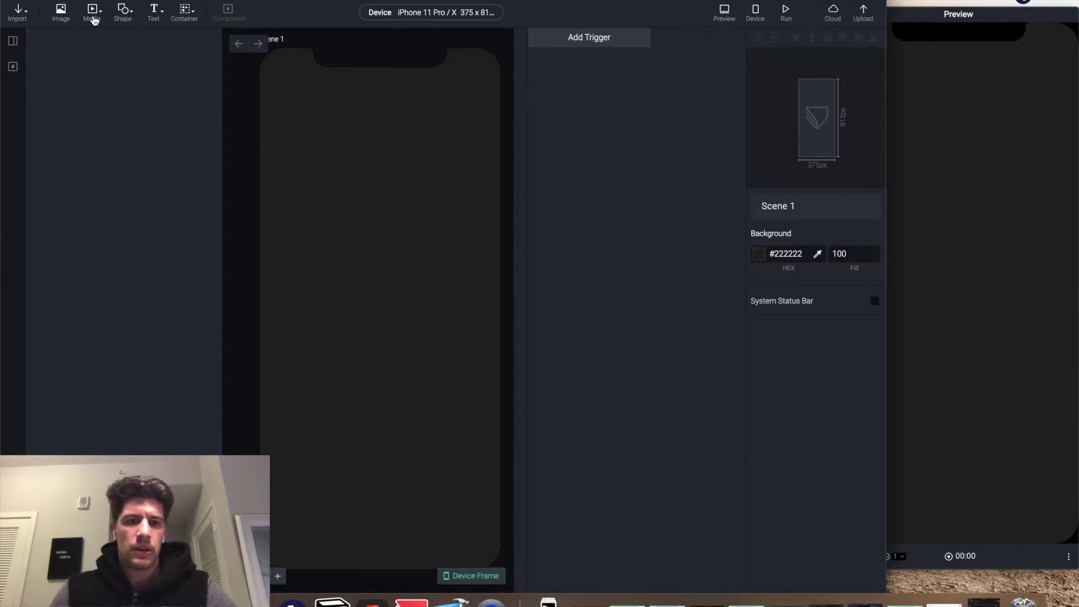
{"action": "left_click", "coordinate": [154, 16]}
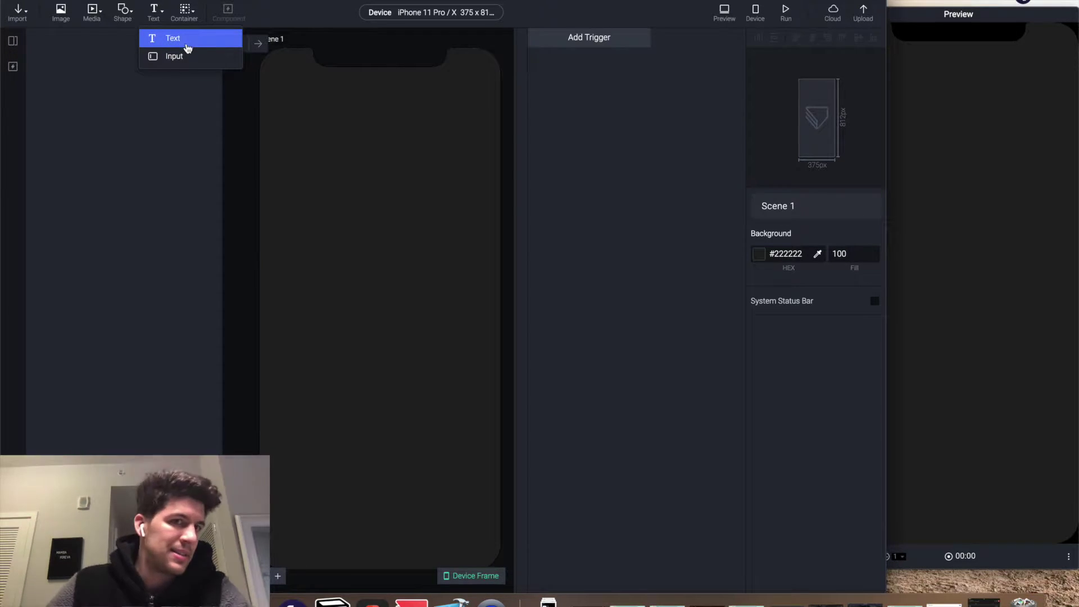
- Add an Input field, size it 280 × 44, and centre it horizontally at 48, 278
{"action": "left_click", "coordinate": [186, 58]}
{"action": "left_click_drag", "start_coordinate": [332, 79], "coordinate": [376, 256]}
{"action": "left_click", "coordinate": [811, 277]}
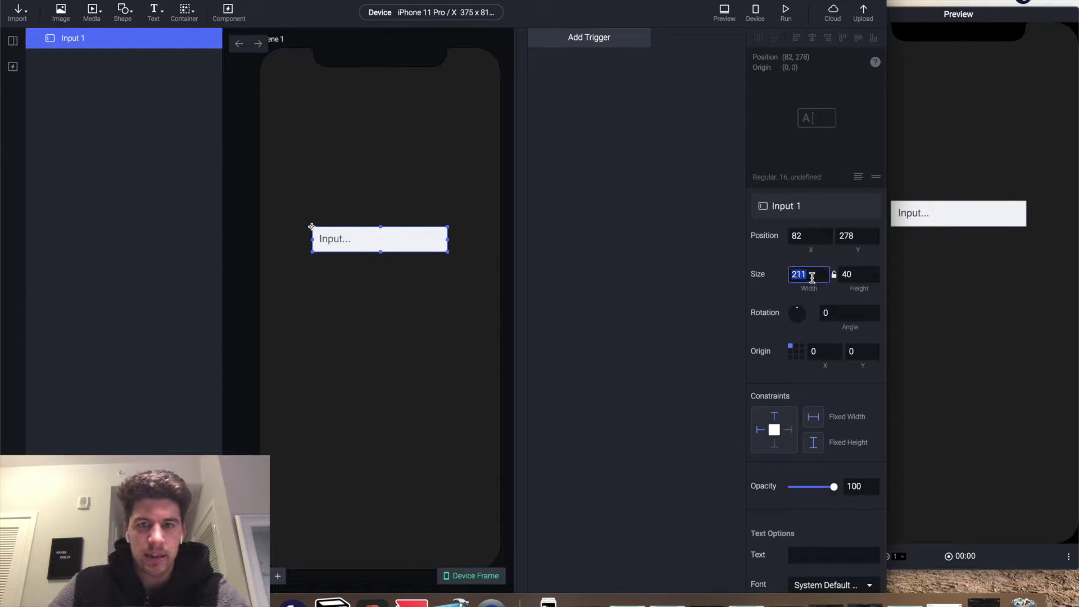
{"action": "type", "text": "280"}
{"action": "key", "text": "Tab"}
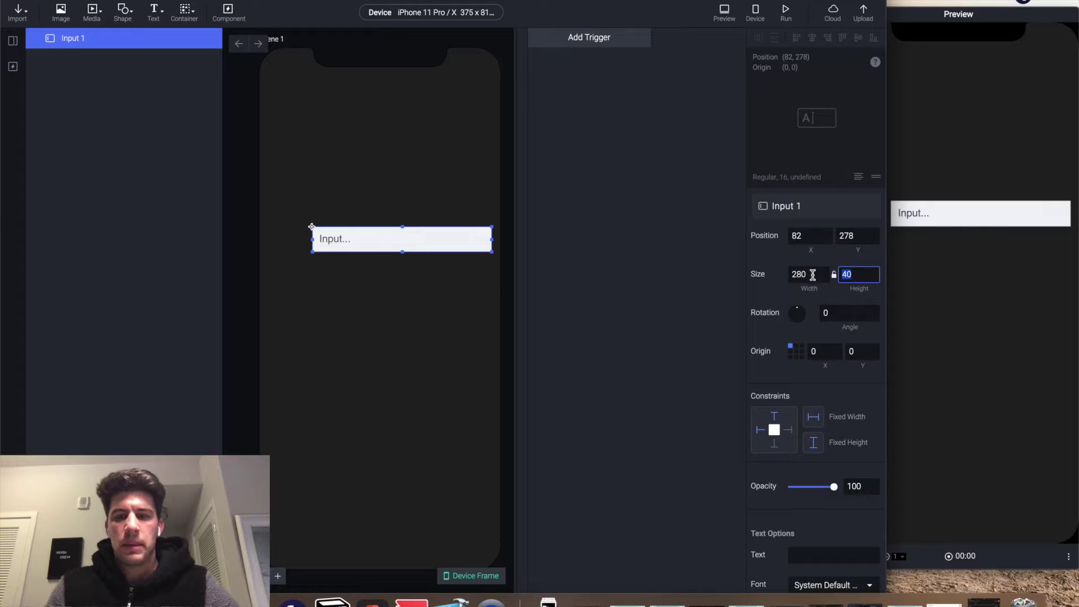
{"action": "left_click", "coordinate": [813, 38]}
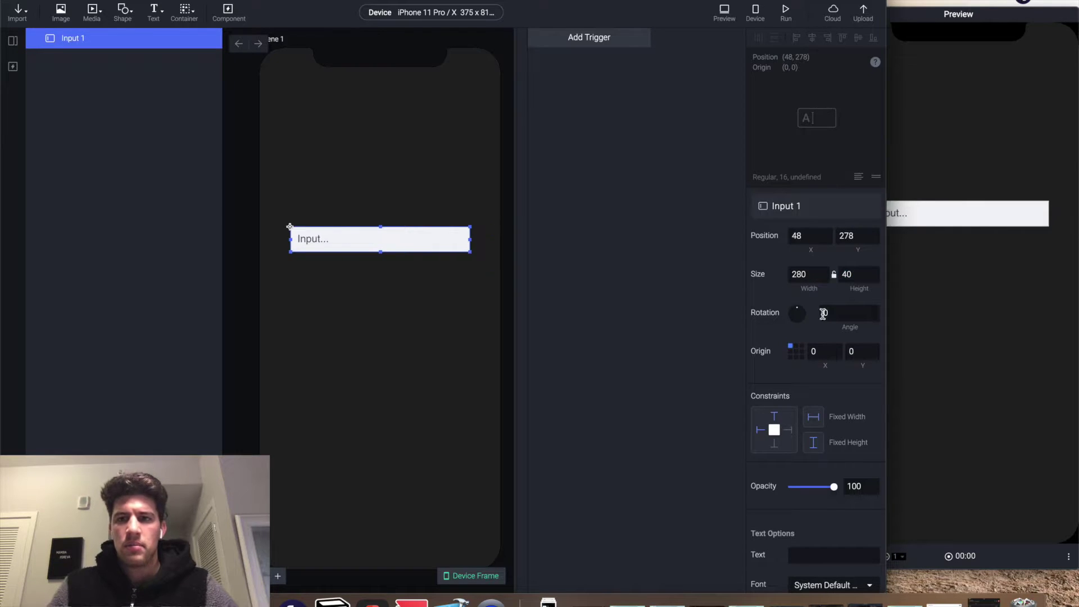
{"action": "left_click", "coordinate": [852, 273]}
{"action": "type", "text": "44"}
{"action": "key", "text": "Return"}
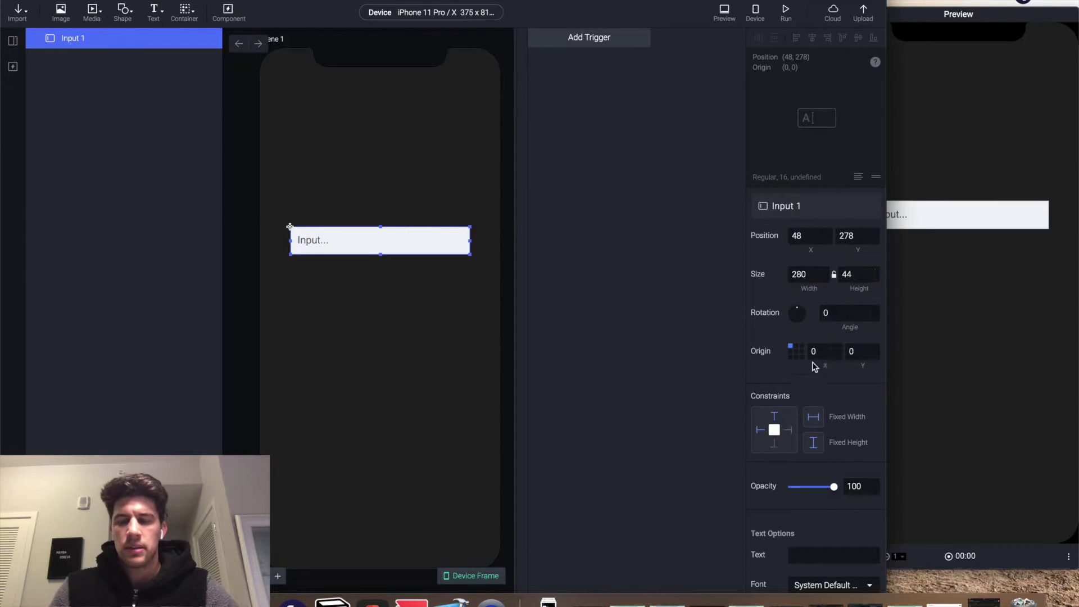
- Set Input 1's text colour to white #FFFFFF
{"action": "scroll", "coordinate": [839, 549], "scroll_direction": "down", "scroll_amount": 6}
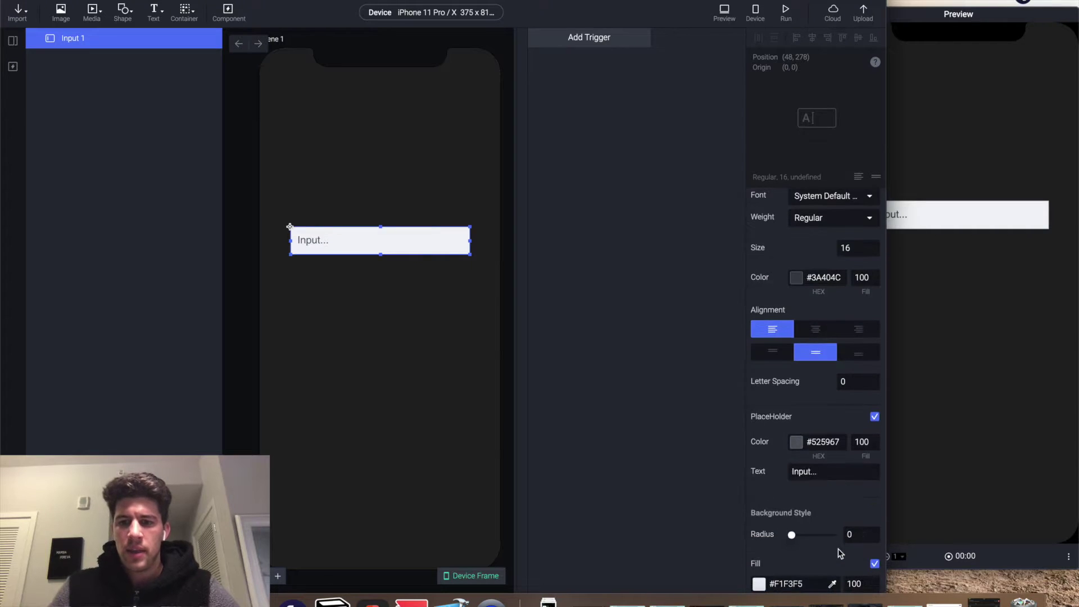
{"action": "left_click", "coordinate": [821, 337]}
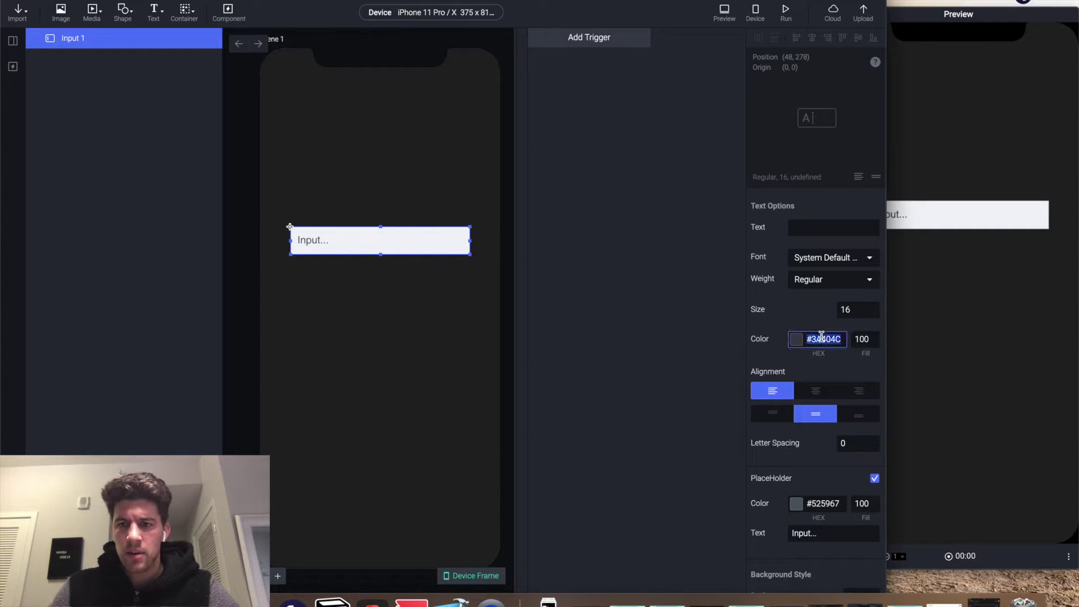
{"action": "type", "text": "WHITE"}
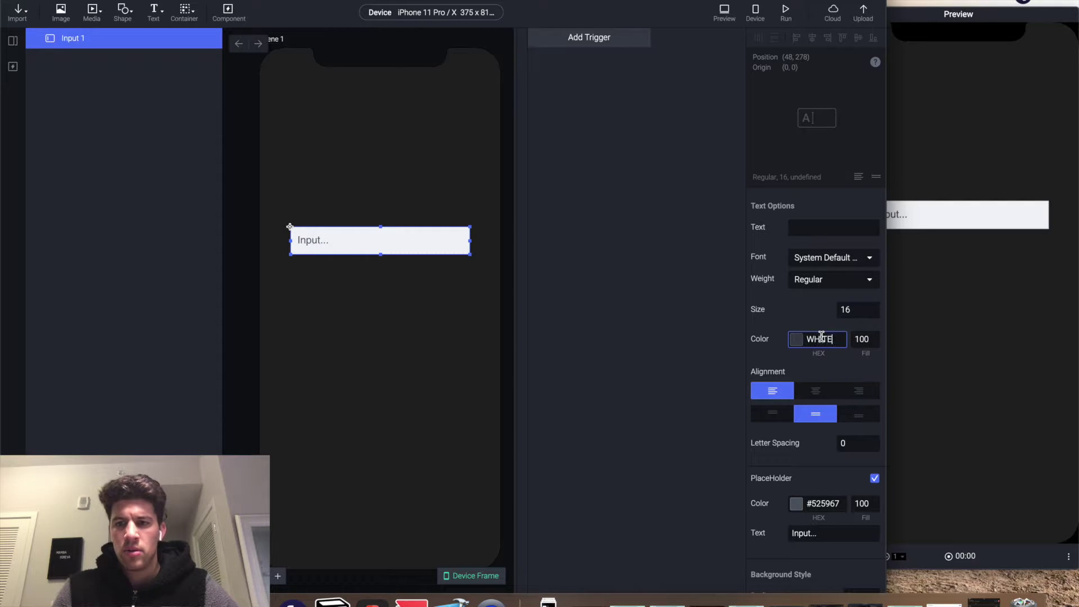
{"action": "key", "text": "Return"}
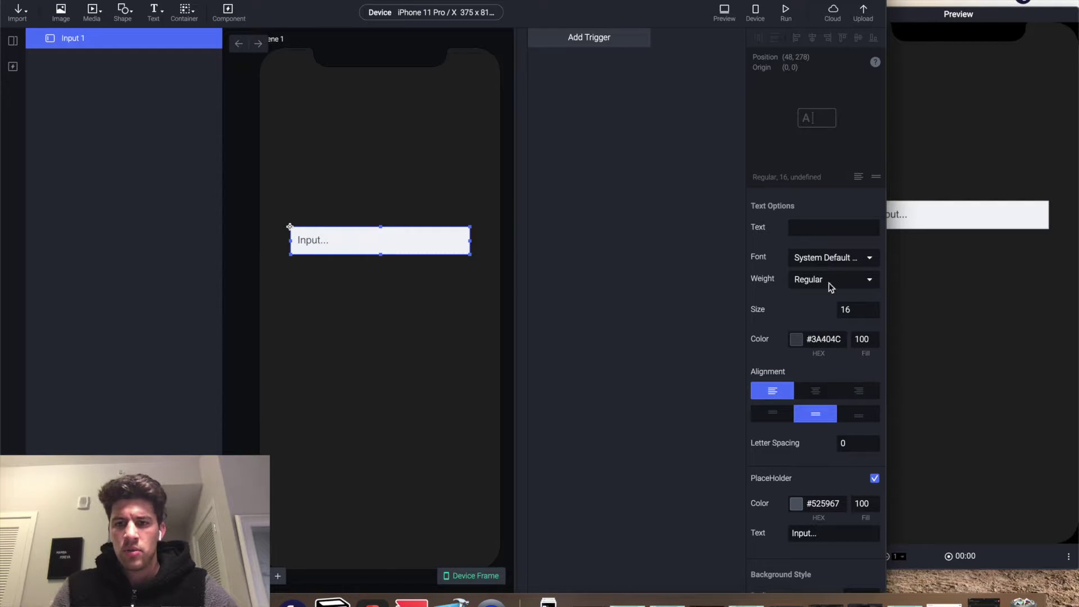
{"action": "left_click", "coordinate": [796, 340]}
{"action": "left_click_drag", "start_coordinate": [781, 404], "coordinate": [735, 344]}
{"action": "left_click", "coordinate": [844, 335]}
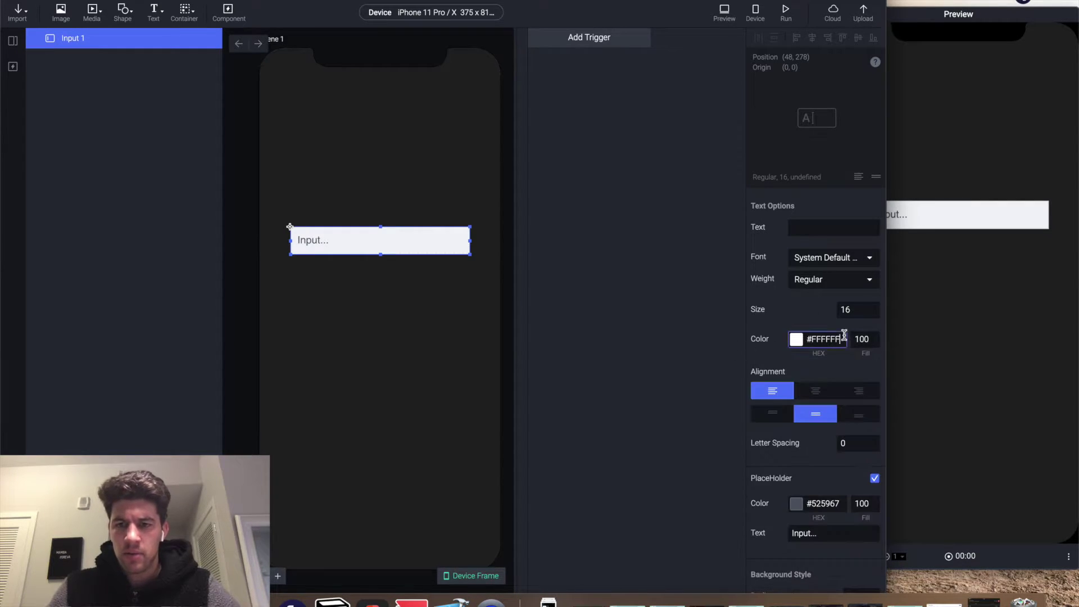
- Change Input 1's font to SF Compact Rounded
{"action": "left_click", "coordinate": [845, 262]}
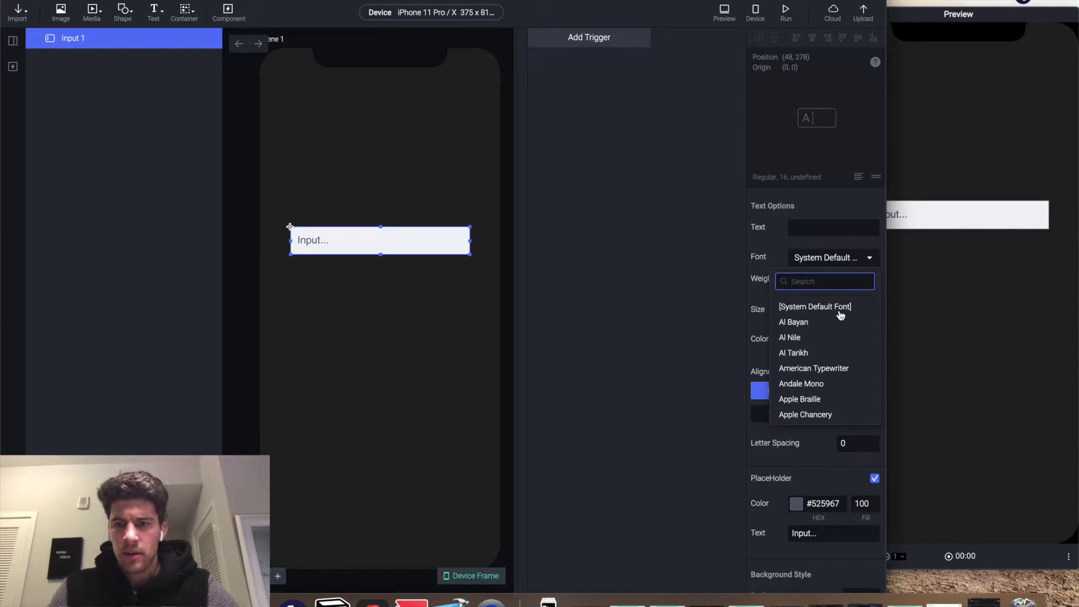
{"action": "type", "text": "sf"}
{"action": "left_click", "coordinate": [822, 322]}
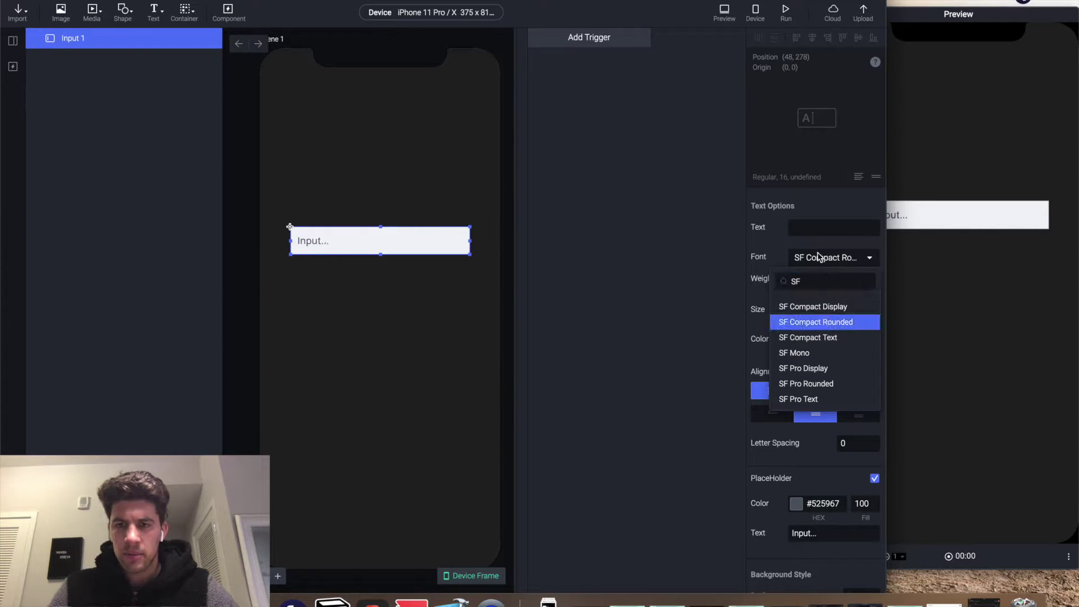
{"action": "scroll", "coordinate": [820, 266], "scroll_direction": "down", "scroll_amount": 6}
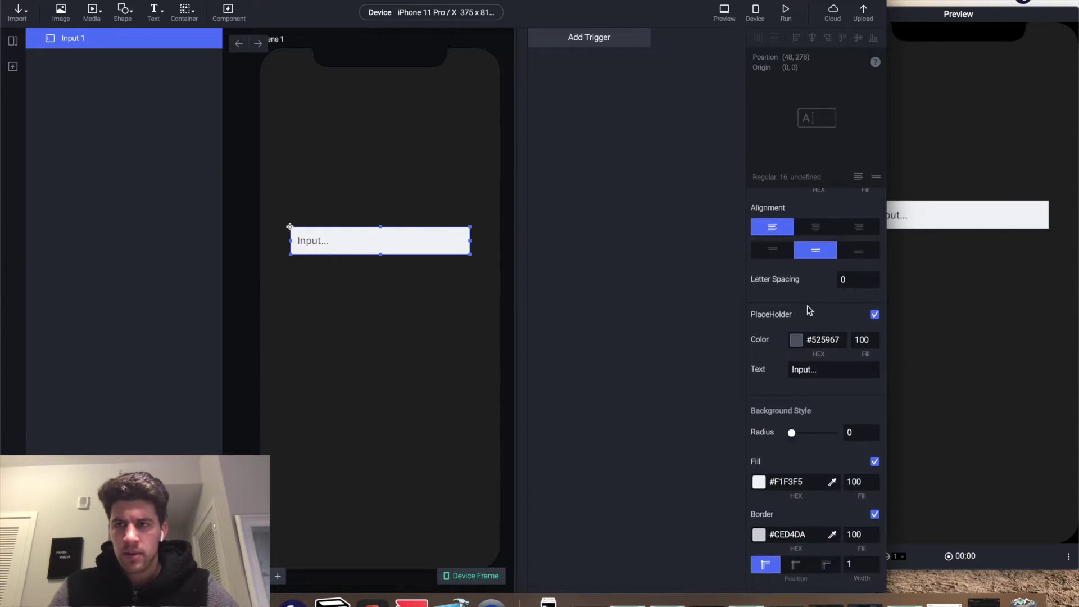
- Make the placeholder white #FFFFFF and change its text to 'Email...'
{"action": "left_click", "coordinate": [796, 339]}
{"action": "left_click_drag", "start_coordinate": [783, 422], "coordinate": [711, 340]}
{"action": "left_click", "coordinate": [711, 339]}
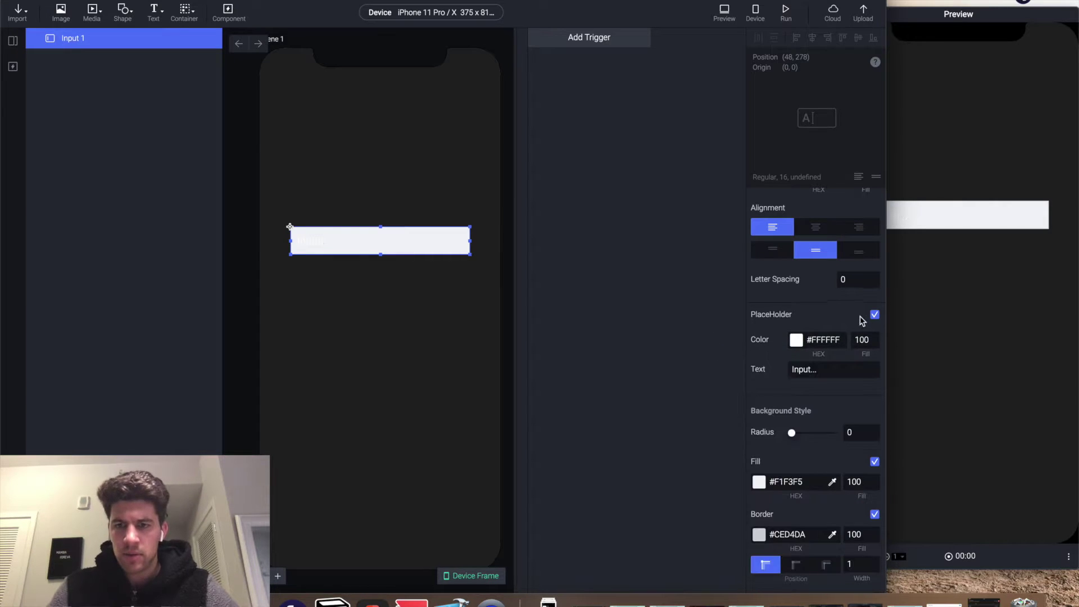
{"action": "left_click", "coordinate": [824, 368]}
{"action": "type", "text": "E"}
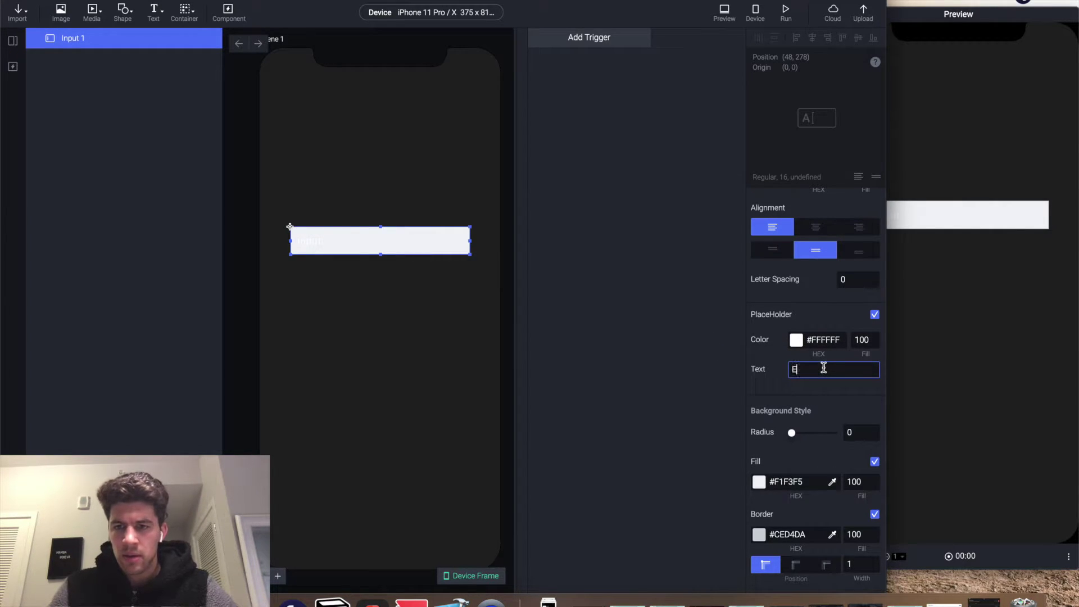
{"action": "type", "text": "mail."}
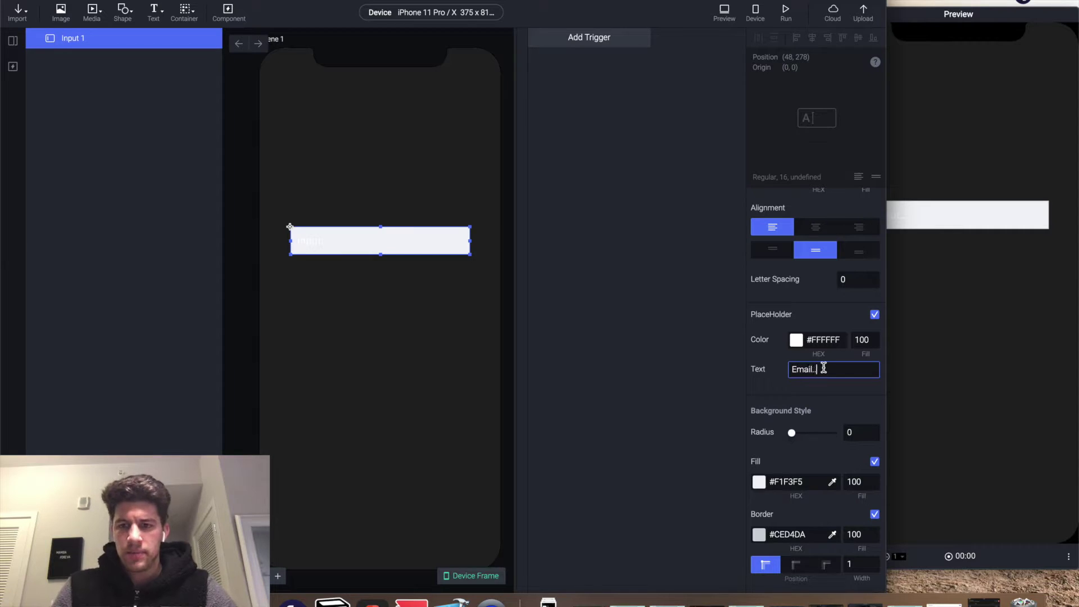
{"action": "type", "text": ".."}
- Give the input a corner radius of 20 and remove its border
{"action": "left_click", "coordinate": [859, 430]}
{"action": "type", "text": "20"}
{"action": "key", "text": "Return"}
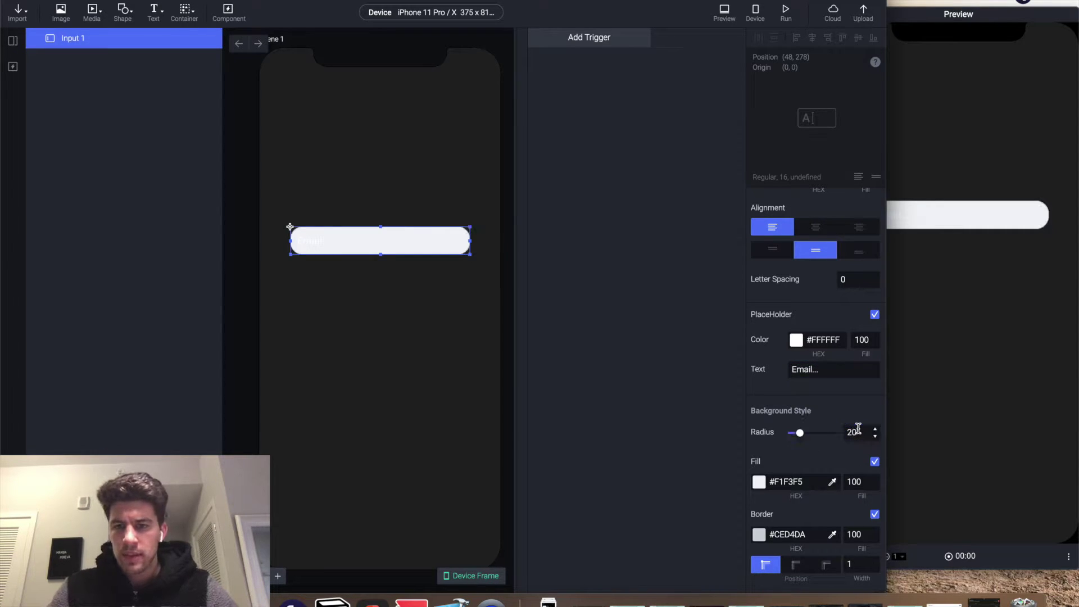
{"action": "scroll", "coordinate": [807, 475], "scroll_direction": "down", "scroll_amount": 2}
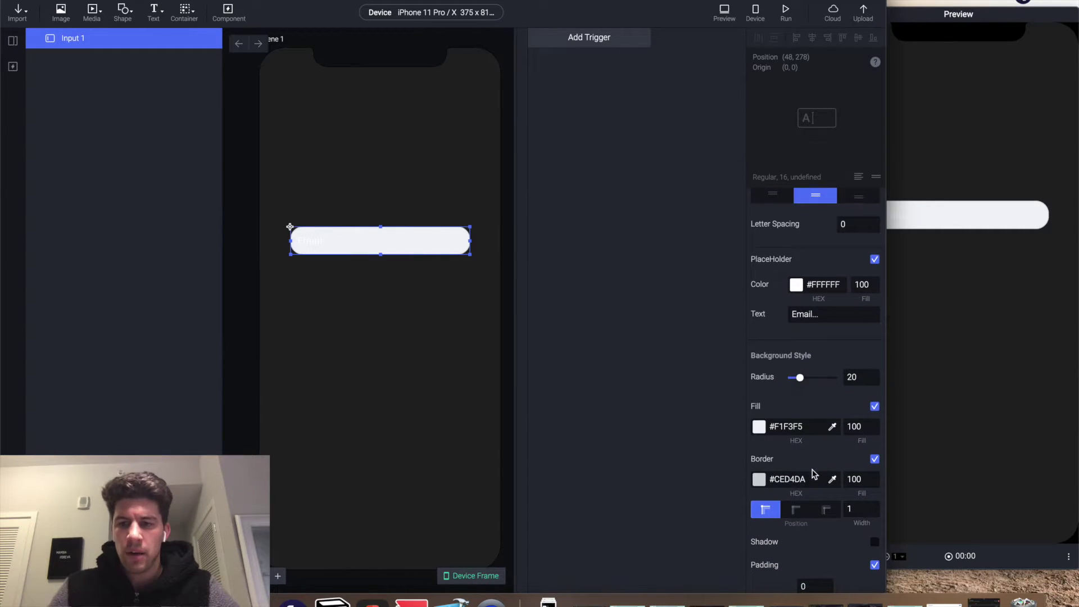
{"action": "left_click", "coordinate": [875, 459]}
- Fill the input purple #6039FE at 20% opacity
{"action": "left_click", "coordinate": [759, 428]}
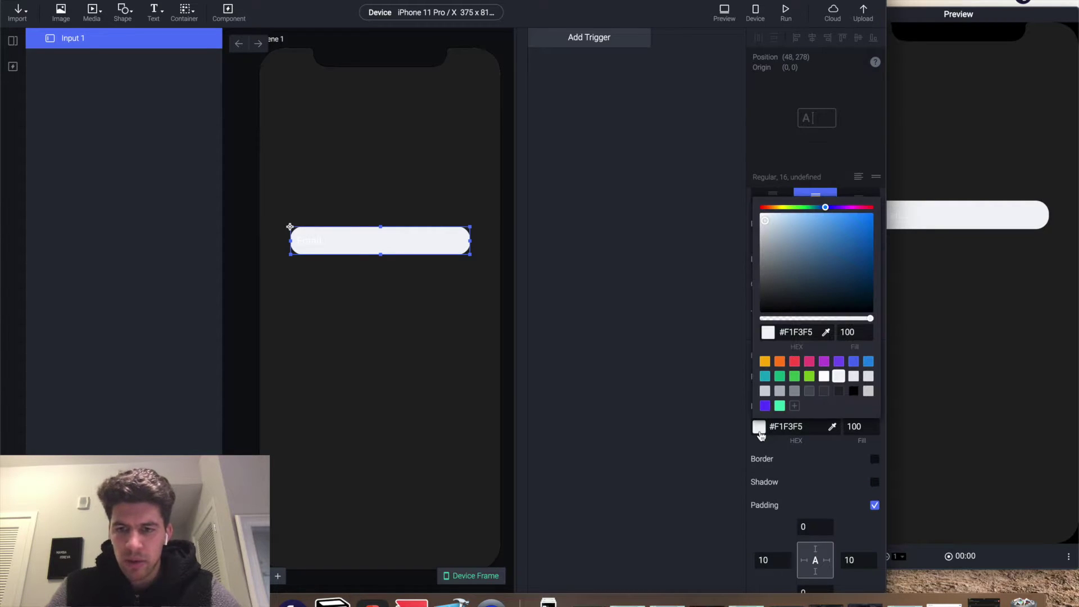
{"action": "left_click", "coordinate": [766, 405]}
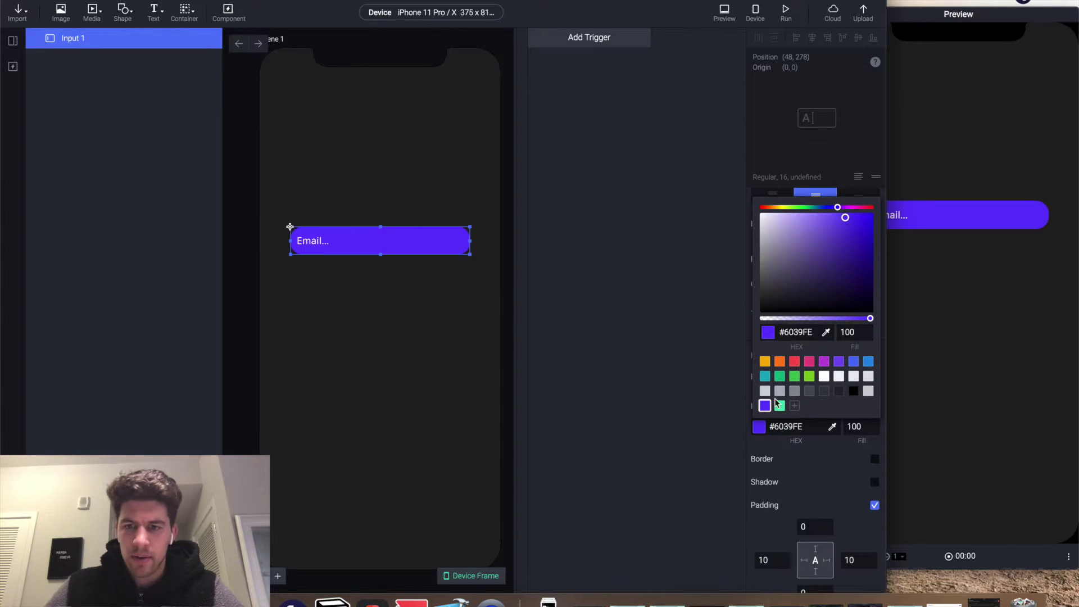
{"action": "double_click", "coordinate": [845, 332]}
{"action": "type", "text": "20"}
{"action": "key", "text": "Return"}
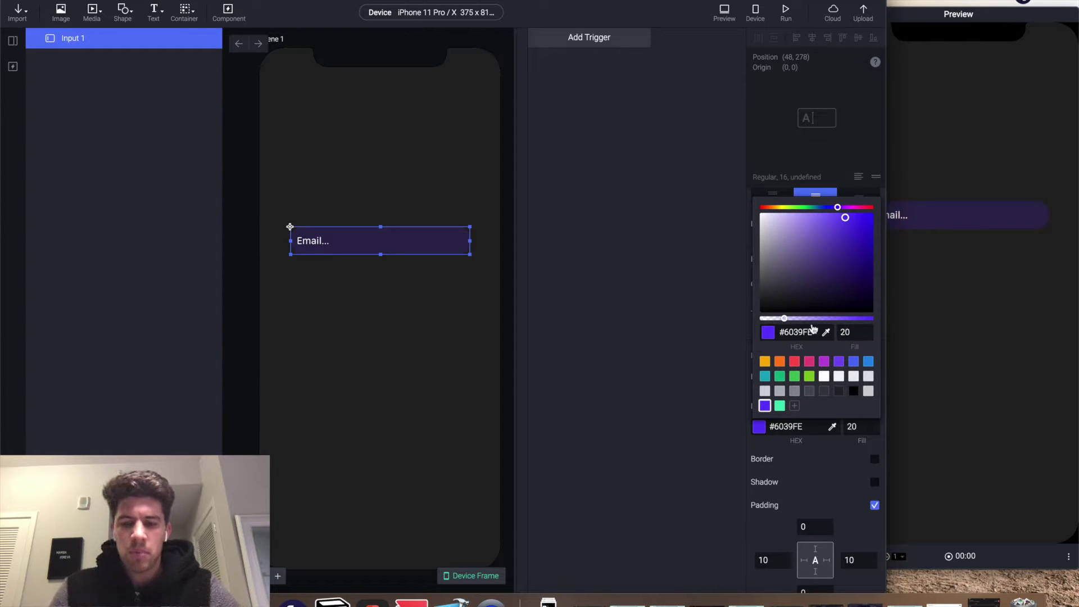
{"action": "left_click", "coordinate": [838, 194]}
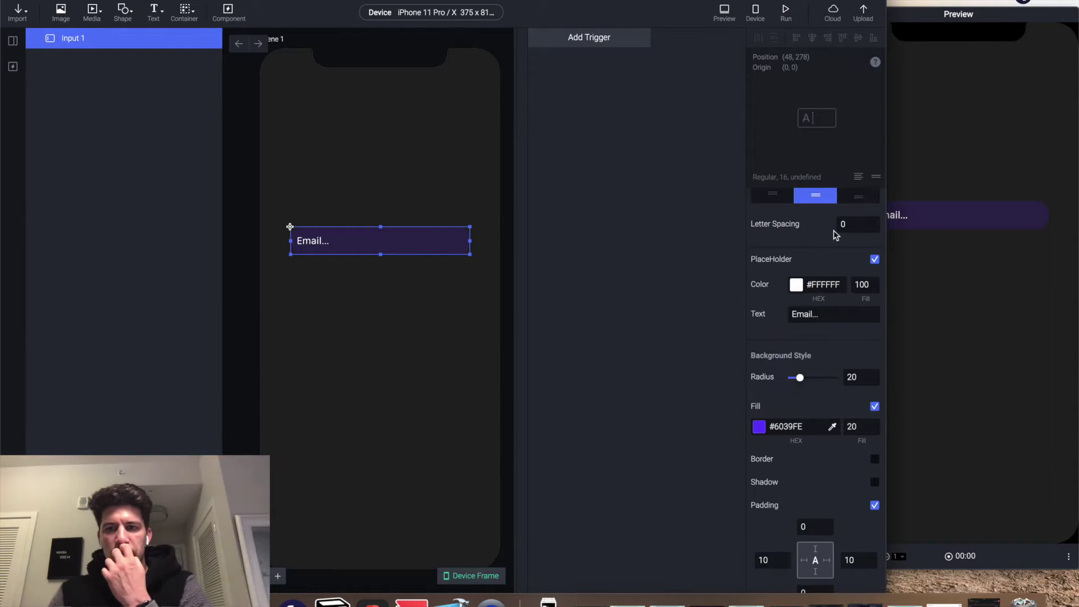
- Centre the placeholder text, trim it to 'Email', and rename the layer Email-field
{"action": "scroll", "coordinate": [844, 425], "scroll_direction": "up", "scroll_amount": 10}
{"action": "scroll", "coordinate": [838, 450], "scroll_direction": "down", "scroll_amount": 6}
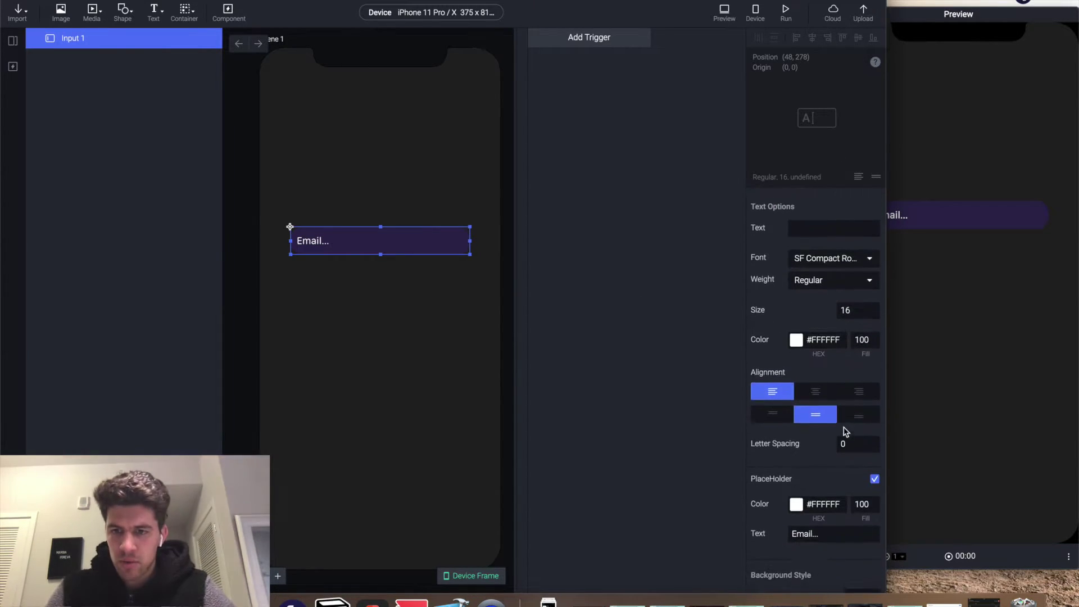
{"action": "left_click", "coordinate": [817, 389]}
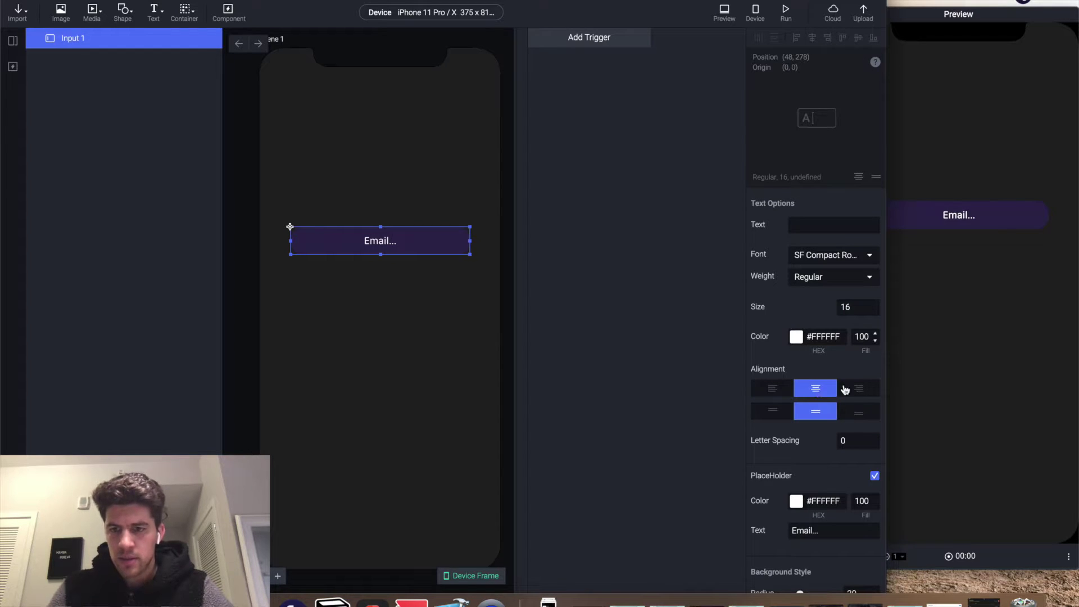
{"action": "left_click", "coordinate": [831, 530]}
{"action": "key", "text": "BackSpace"}
{"action": "key", "text": "BackSpace"}
{"action": "key", "text": "BackSpace"}
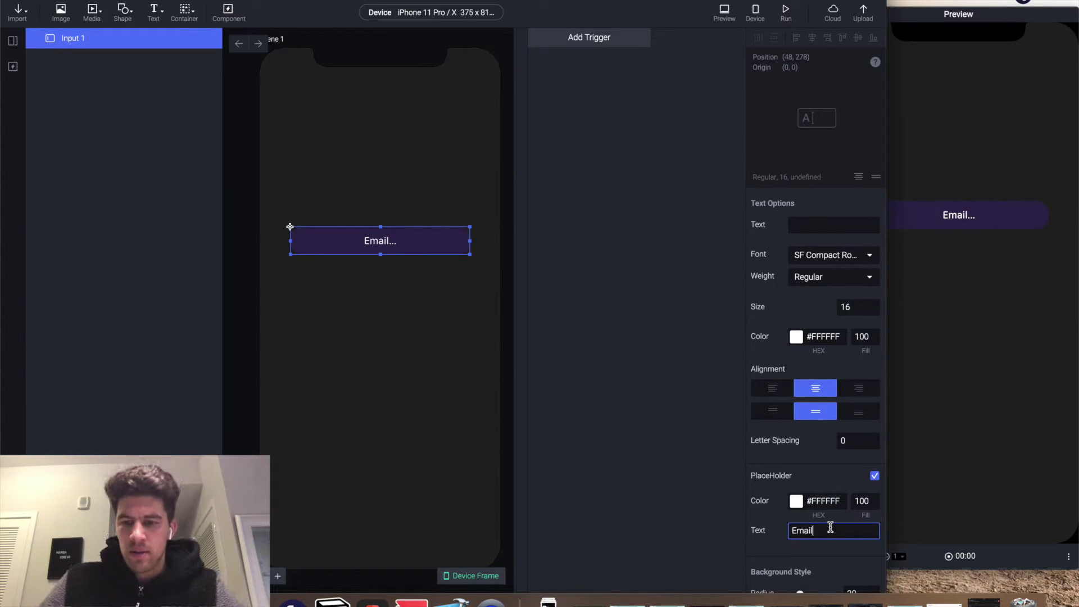
{"action": "left_click", "coordinate": [90, 39]}
{"action": "double_click", "coordinate": [90, 38]}
{"action": "type", "text": "Email"}
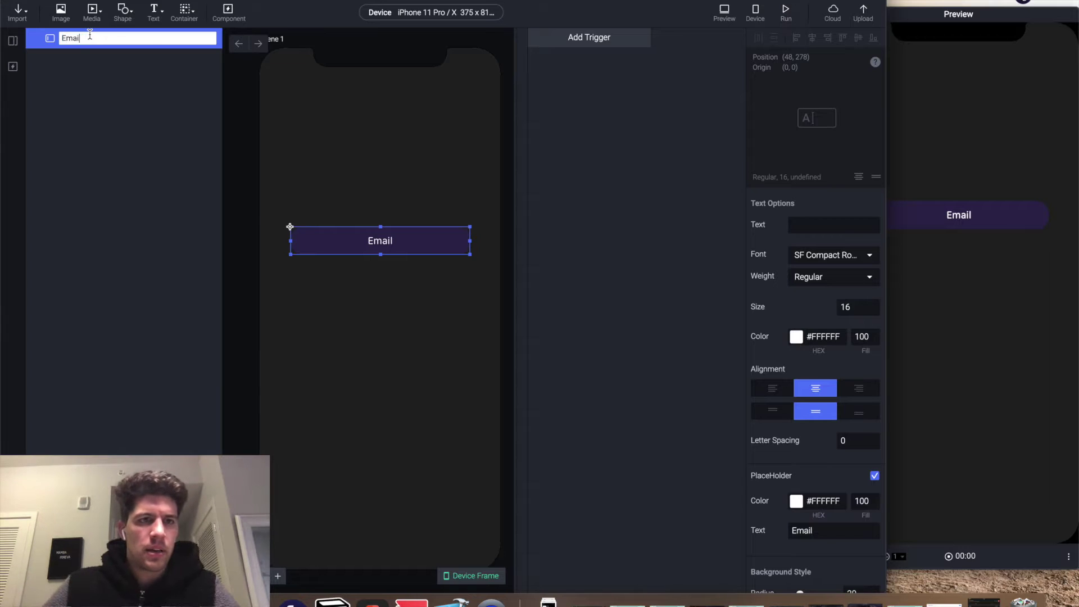
{"action": "type", "text": "-field"}
{"action": "key", "text": "Return"}
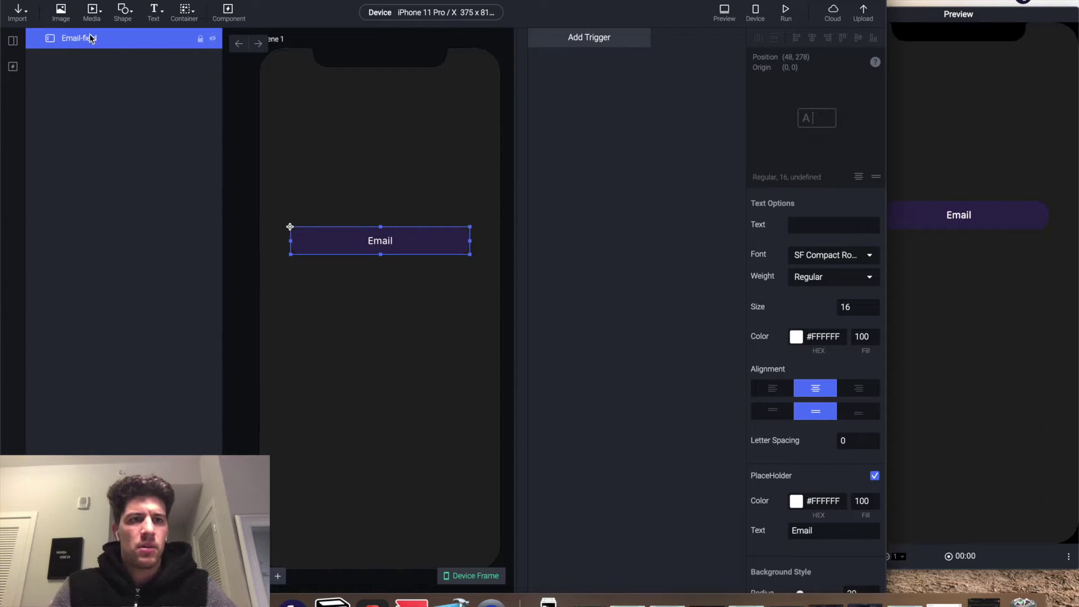
- Duplicate Email-field, rename the copy Password-field, and move it below the Email field
{"action": "key", "text": "super+d"}
{"action": "double_click", "coordinate": [88, 39]}
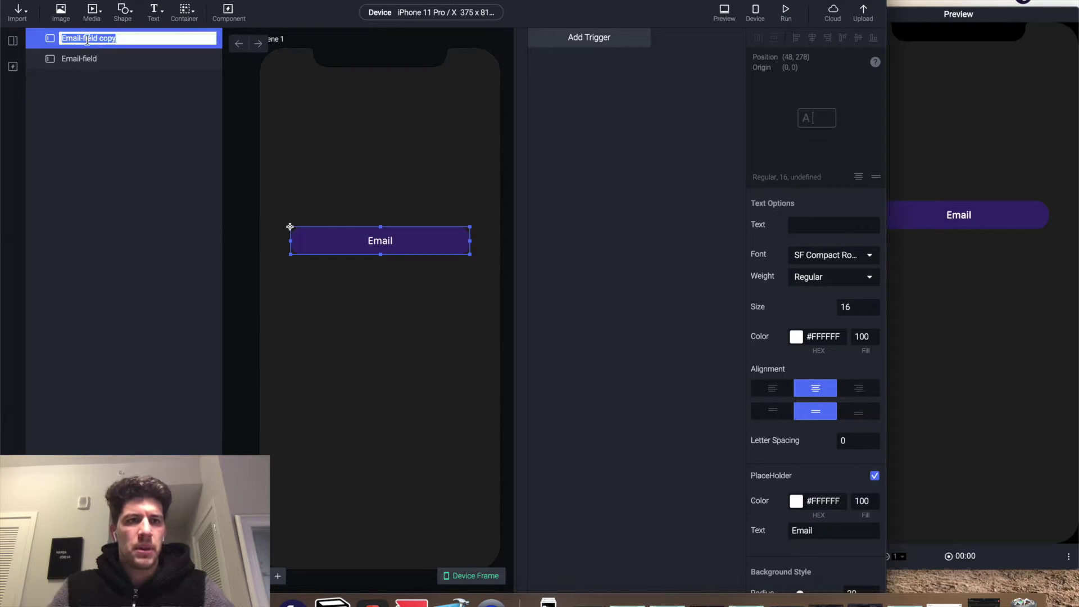
{"action": "type", "text": "Pas"}
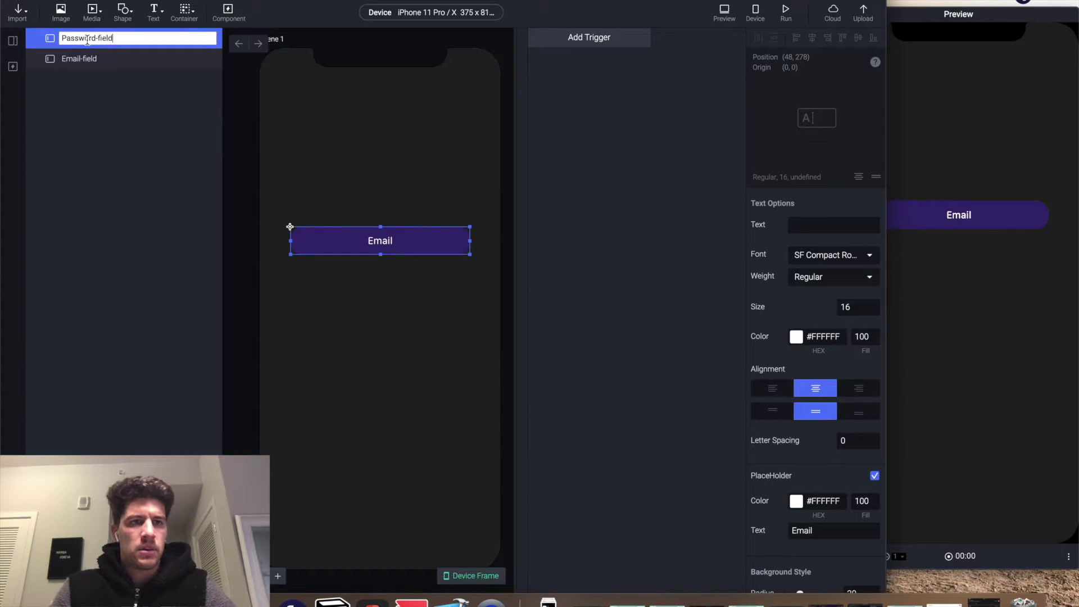
{"action": "type", "text": "sword-field"}
{"action": "key", "text": "Return"}
{"action": "left_click_drag", "start_coordinate": [309, 237], "coordinate": [307, 291]}
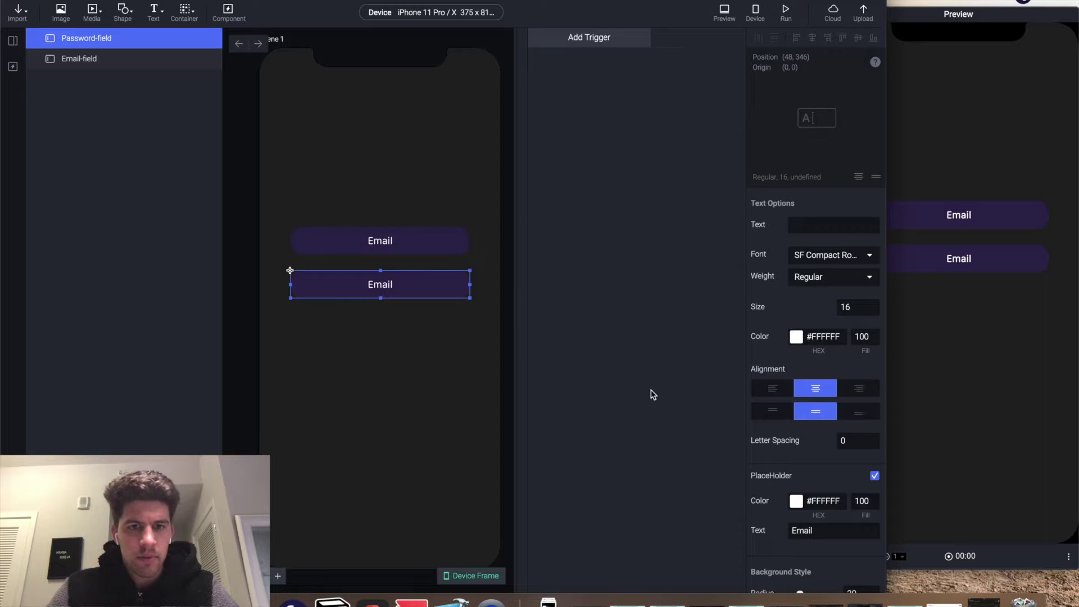
- Set Password-field's placeholder to 'Password' and its Keypad Type to Text Password
{"action": "double_click", "coordinate": [822, 530]}
{"action": "type", "text": "Password"}
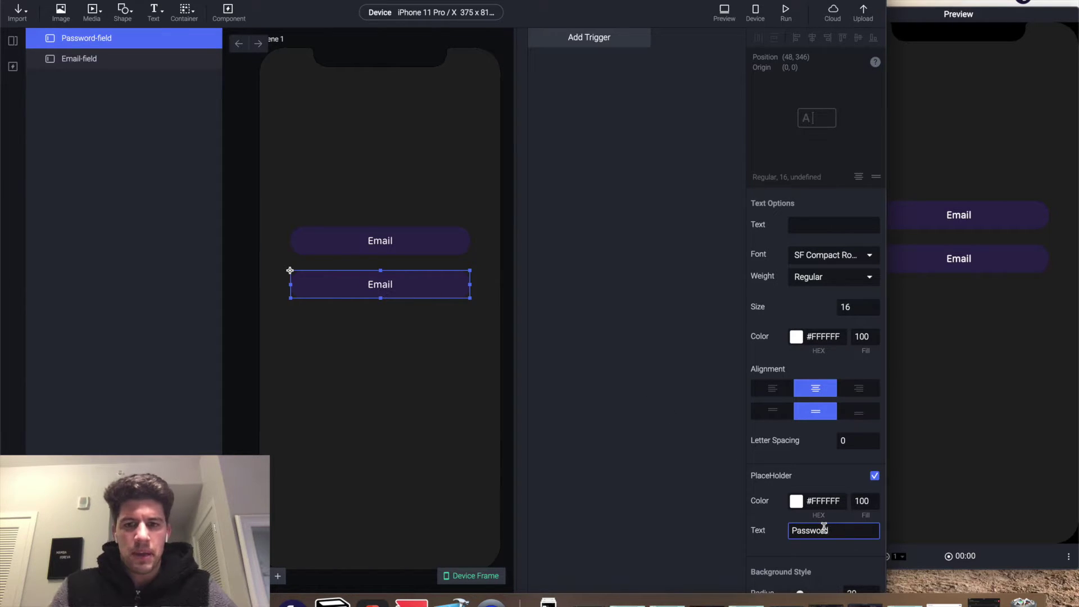
{"action": "key", "text": "Return"}
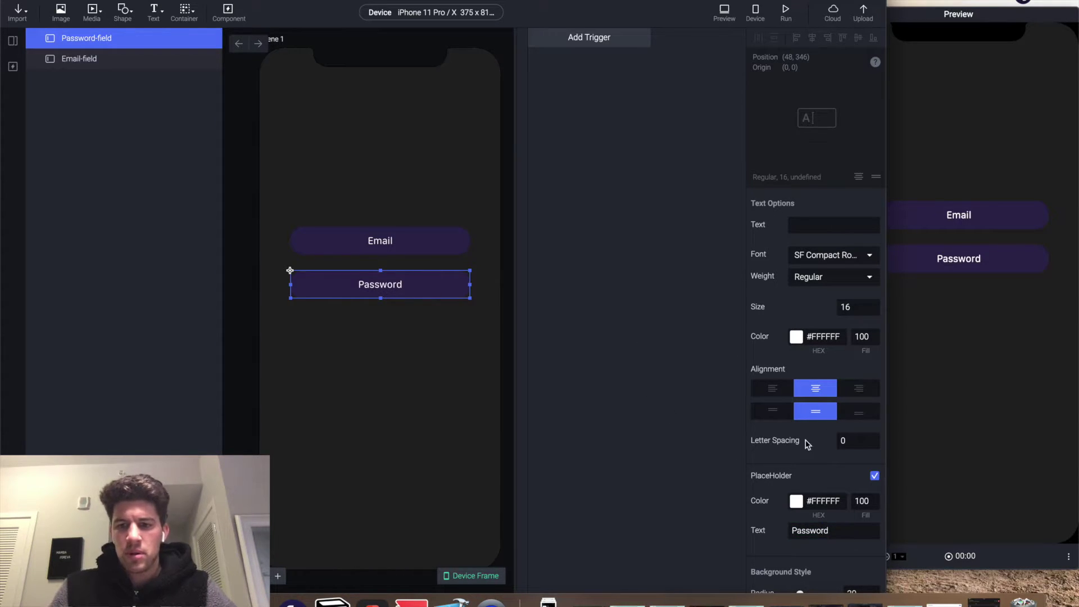
{"action": "scroll", "coordinate": [808, 445], "scroll_direction": "down", "scroll_amount": 10}
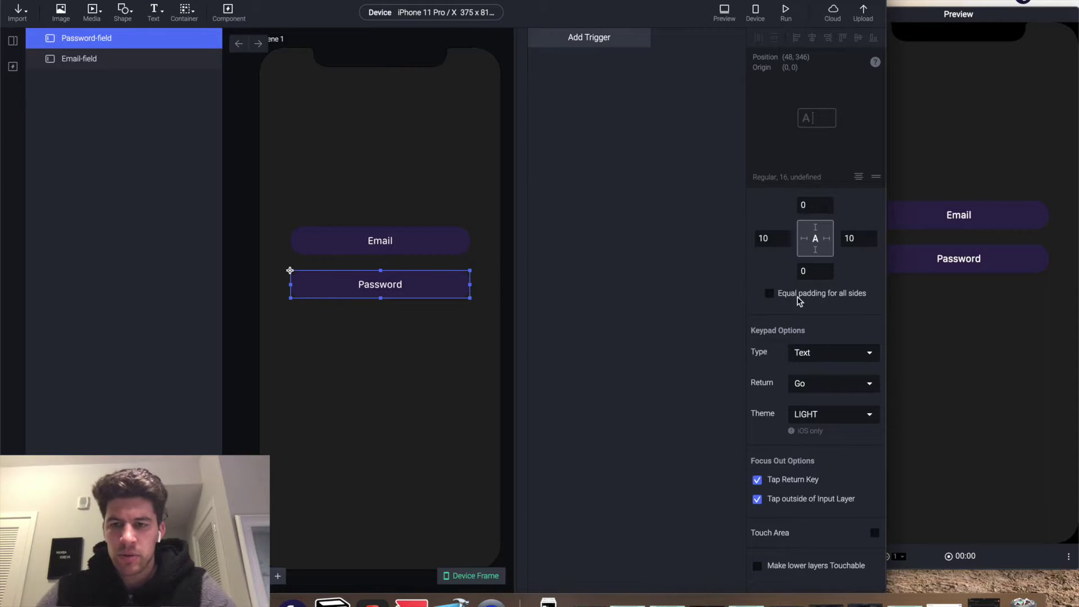
{"action": "left_click", "coordinate": [815, 354]}
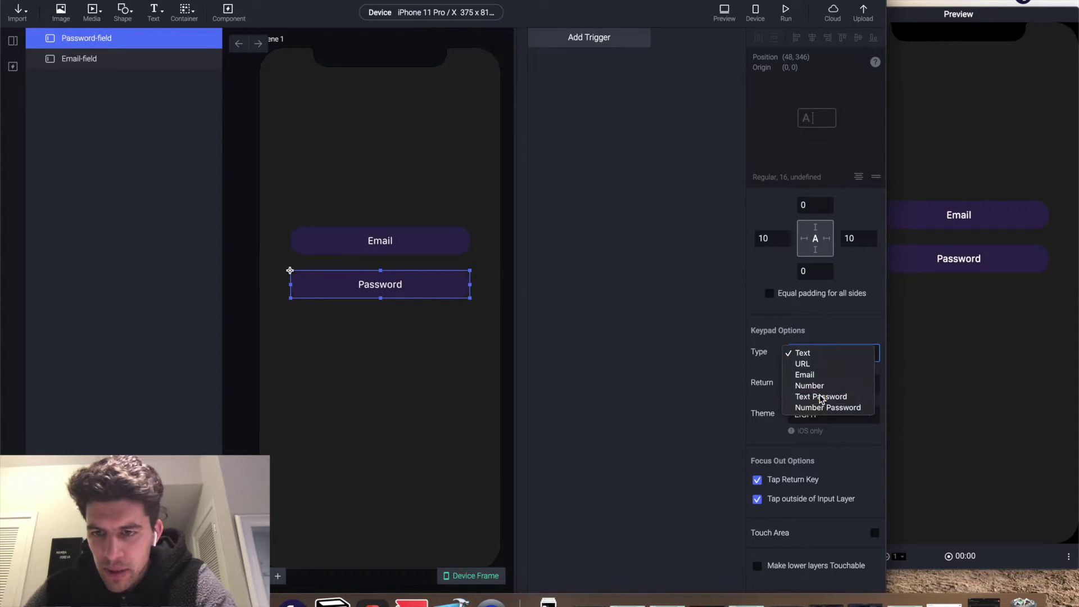
{"action": "left_click", "coordinate": [821, 398]}
{"action": "left_click", "coordinate": [272, 41]}
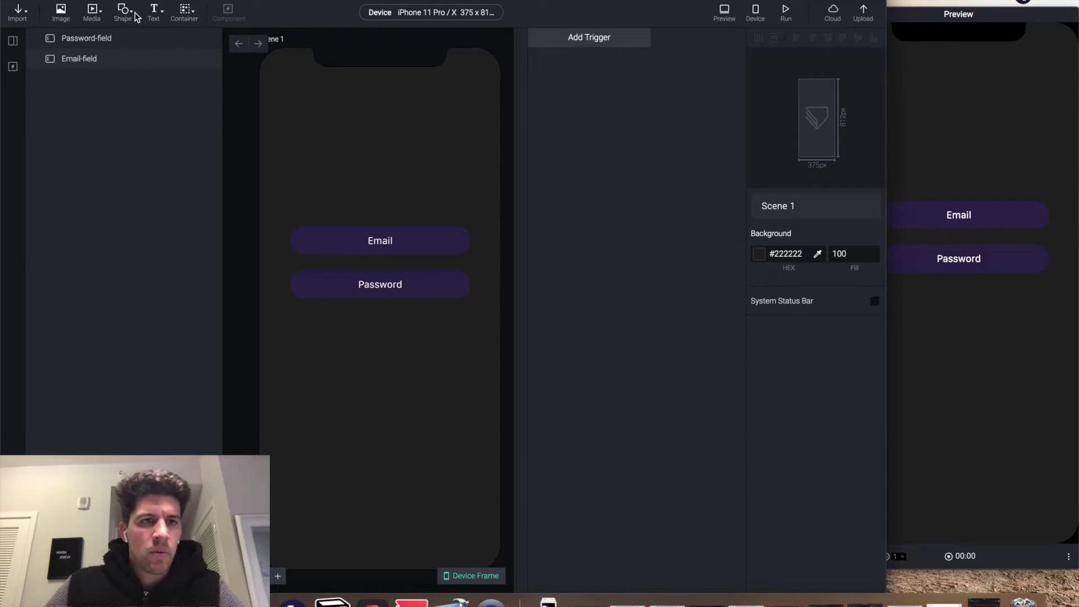
- Add a rectangle below the Password field and set its height to 48
{"action": "left_click", "coordinate": [124, 16]}
{"action": "left_click", "coordinate": [147, 37]}
{"action": "left_click_drag", "start_coordinate": [284, 83], "coordinate": [373, 355]}
{"action": "left_click", "coordinate": [857, 276]}
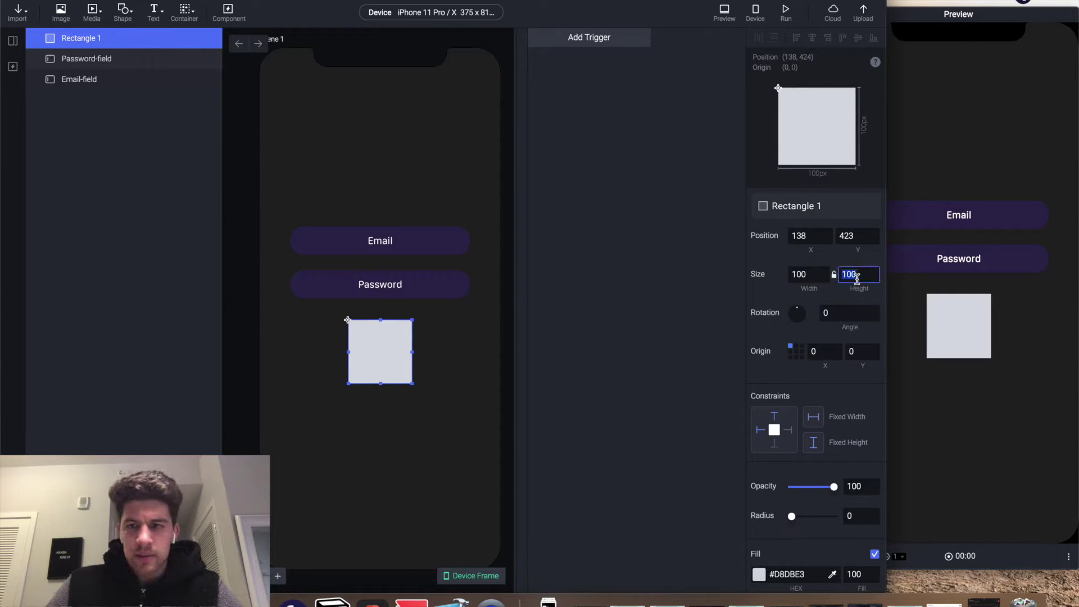
{"action": "type", "text": "48"}
{"action": "key", "text": "Return"}
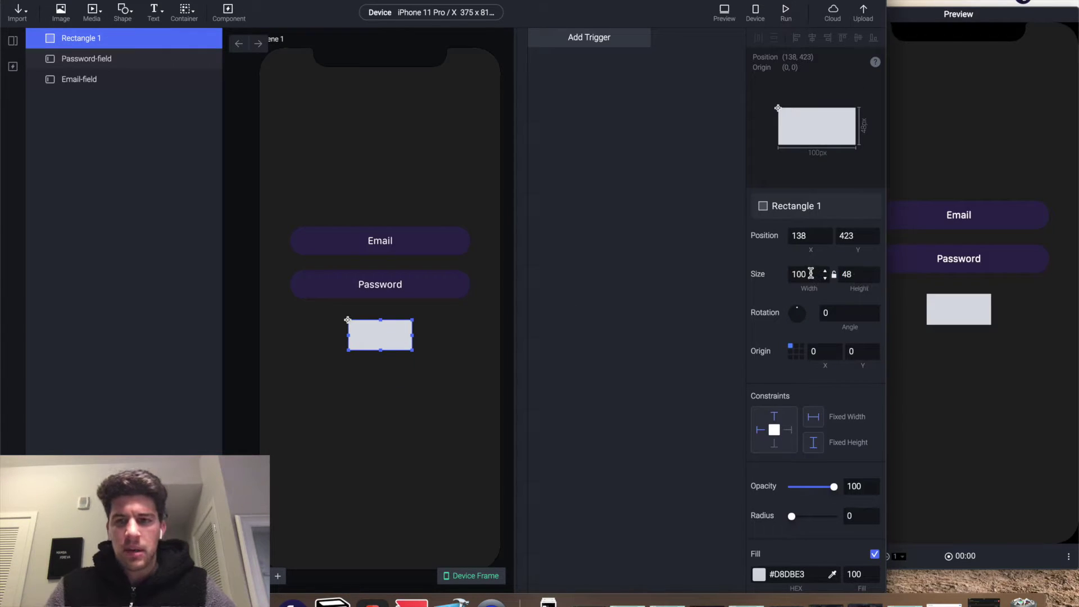
- Resize the rectangle to 180 × 44 and centre it horizontally on the screen
{"action": "left_click", "coordinate": [810, 274]}
{"action": "type", "text": "14"}
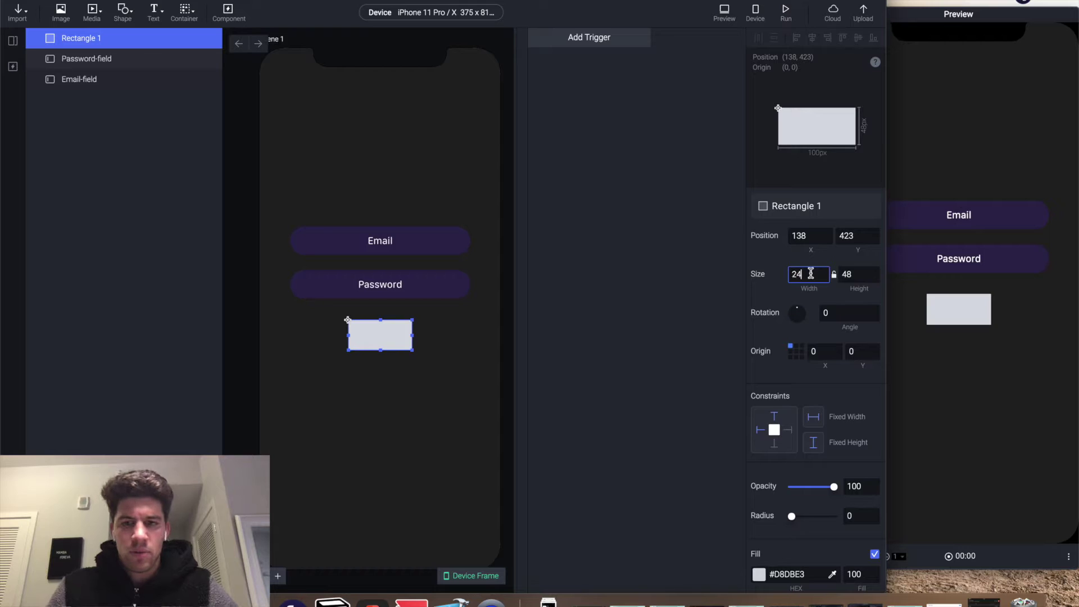
{"action": "type", "text": "0"}
{"action": "key", "text": "Return"}
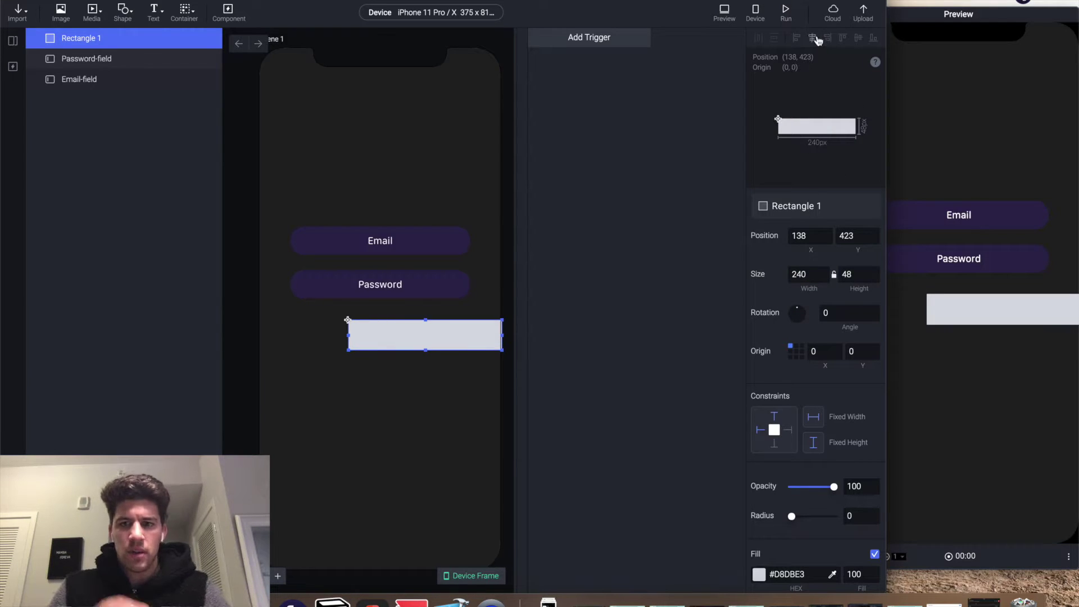
{"action": "left_click", "coordinate": [817, 39]}
{"action": "left_click", "coordinate": [806, 274]}
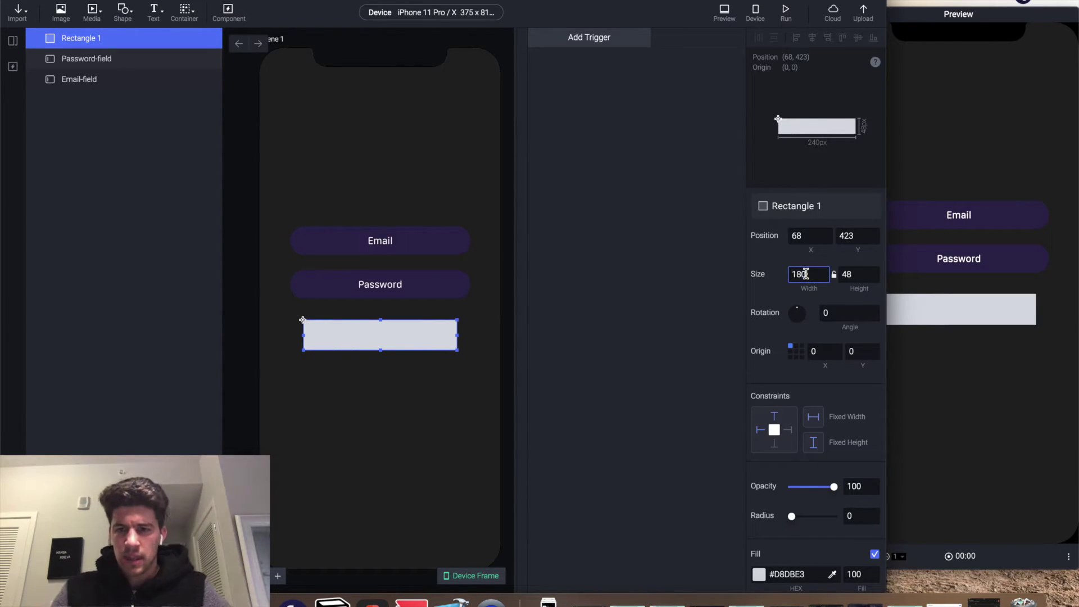
{"action": "key", "text": "Return"}
{"action": "left_click", "coordinate": [854, 274]}
{"action": "type", "text": "44"}
{"action": "key", "text": "Return"}
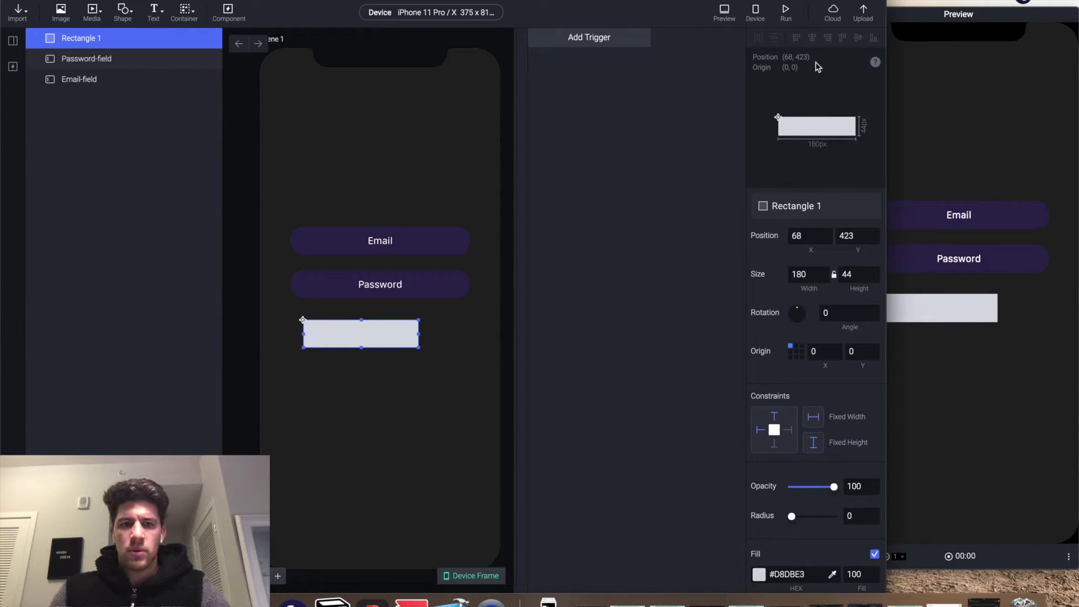
{"action": "left_click", "coordinate": [813, 38]}
- Round the rectangle's corners to 20 and fill it #3EE8B5 at 30% opacity
{"action": "left_click", "coordinate": [853, 514]}
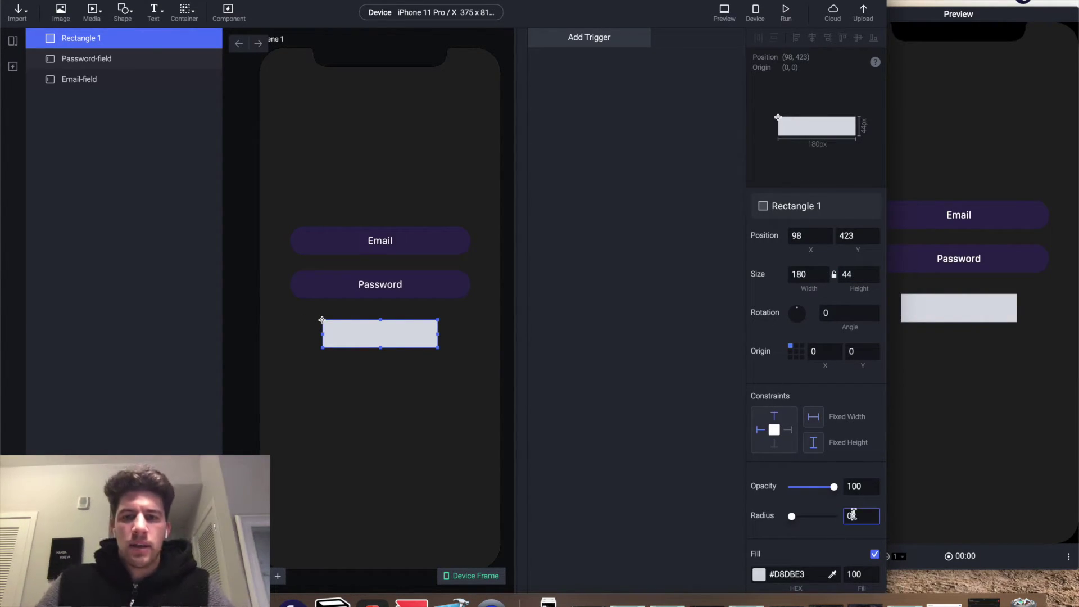
{"action": "type", "text": "20"}
{"action": "key", "text": "Return"}
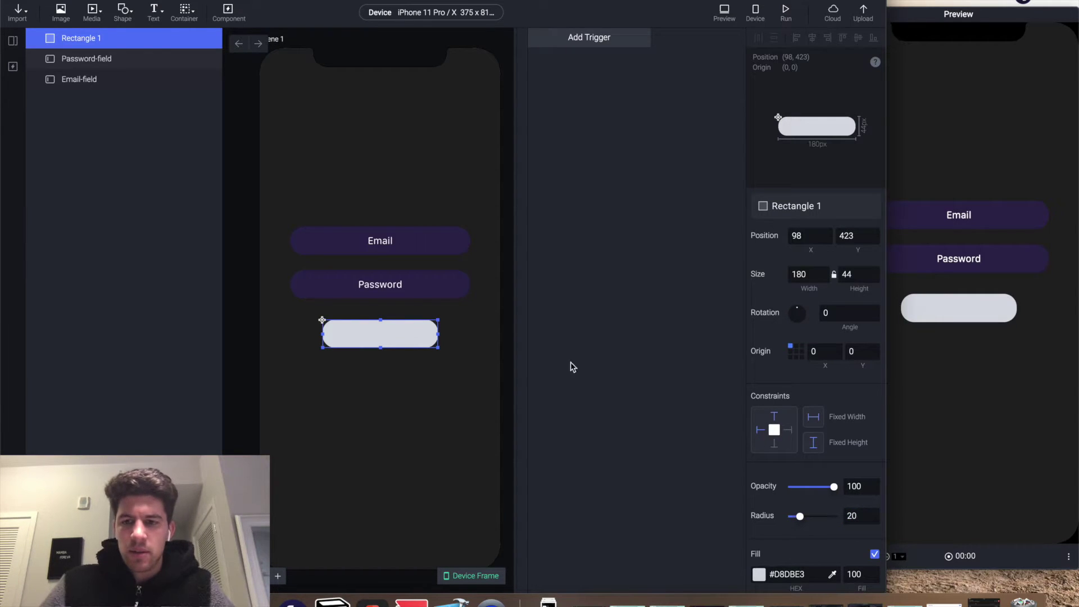
{"action": "scroll", "coordinate": [786, 444], "scroll_direction": "down", "scroll_amount": 5}
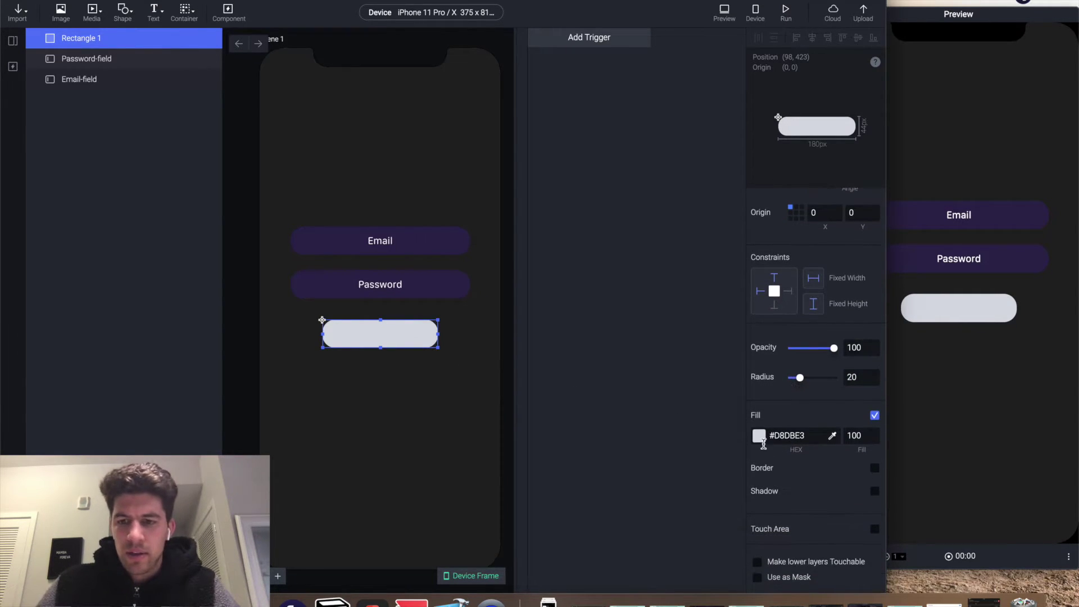
{"action": "left_click", "coordinate": [766, 444]}
{"action": "left_click", "coordinate": [765, 443]}
{"action": "left_click", "coordinate": [779, 415]}
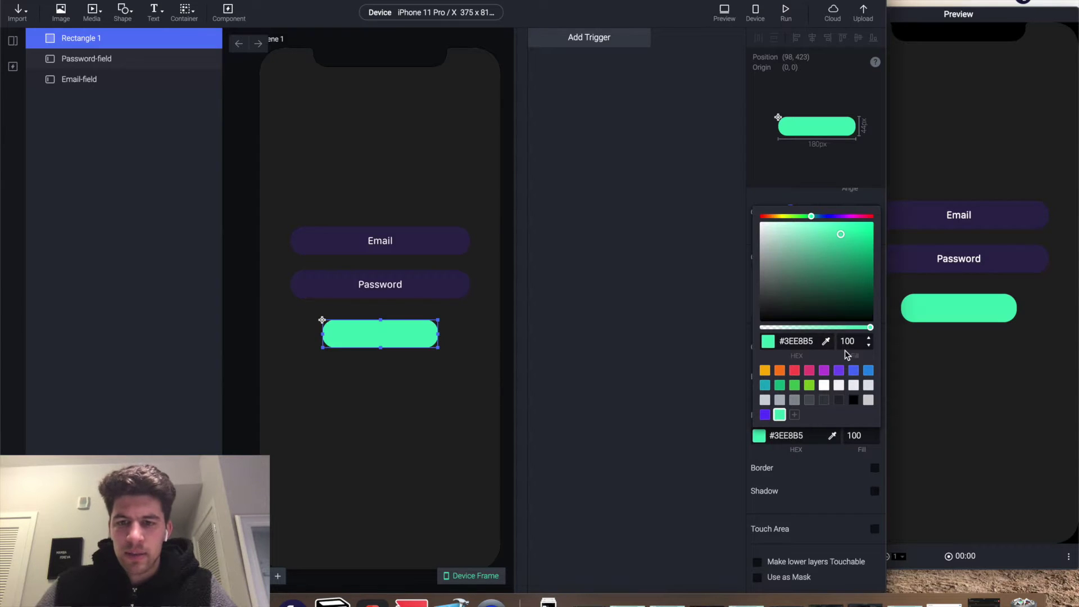
{"action": "left_click", "coordinate": [852, 341]}
{"action": "type", "text": "30"}
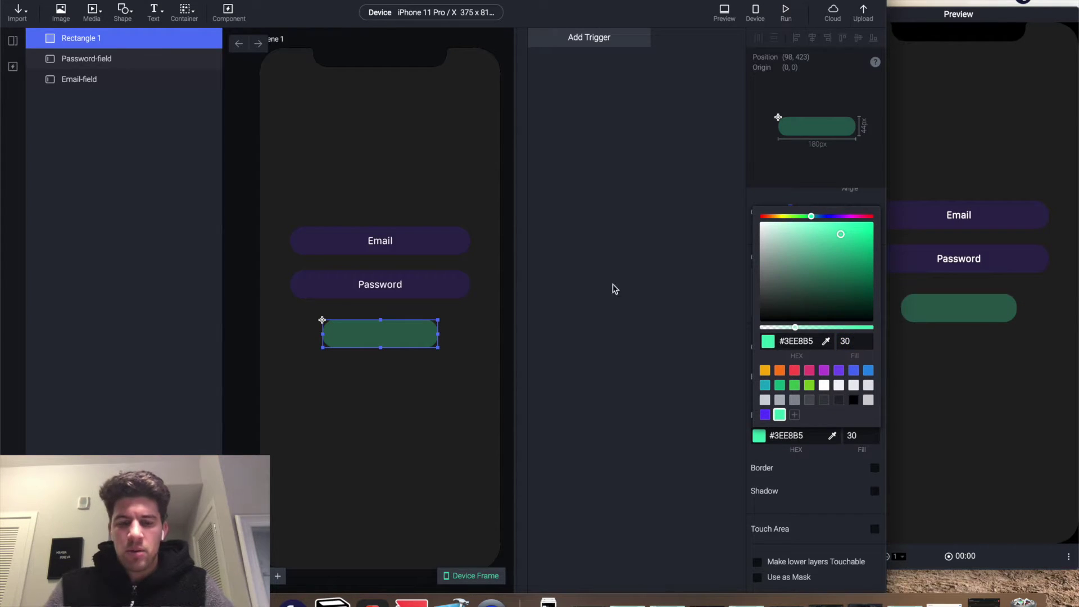
{"action": "left_click", "coordinate": [399, 371]}
{"action": "left_click", "coordinate": [153, 12]}
- Add a text layer on the green button and widen it to the button's 180 width
{"action": "left_click", "coordinate": [169, 33]}
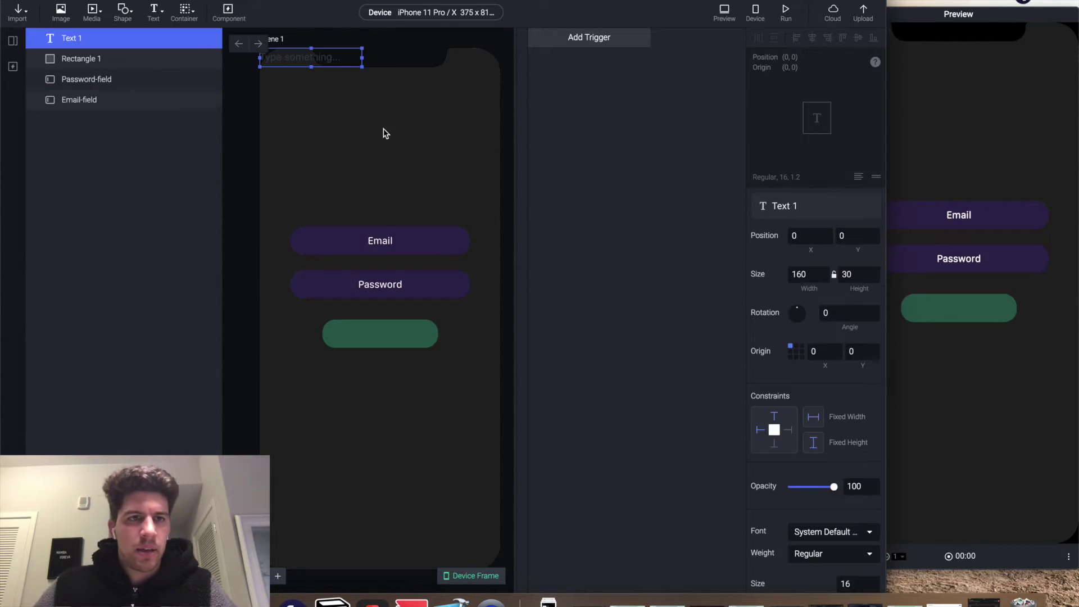
{"action": "left_click_drag", "start_coordinate": [302, 60], "coordinate": [376, 342]}
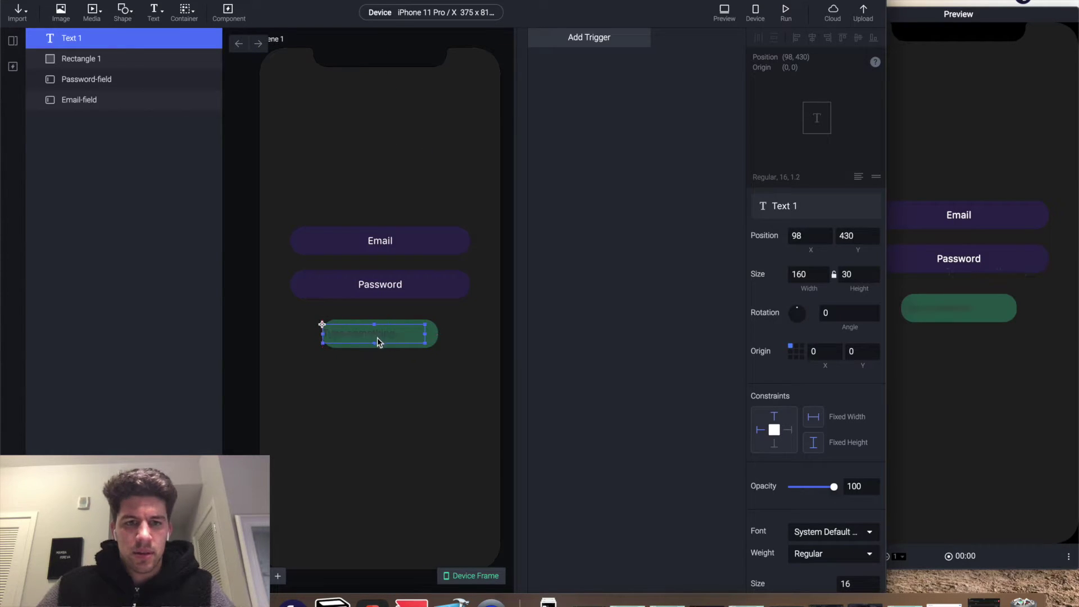
{"action": "left_click", "coordinate": [427, 340]}
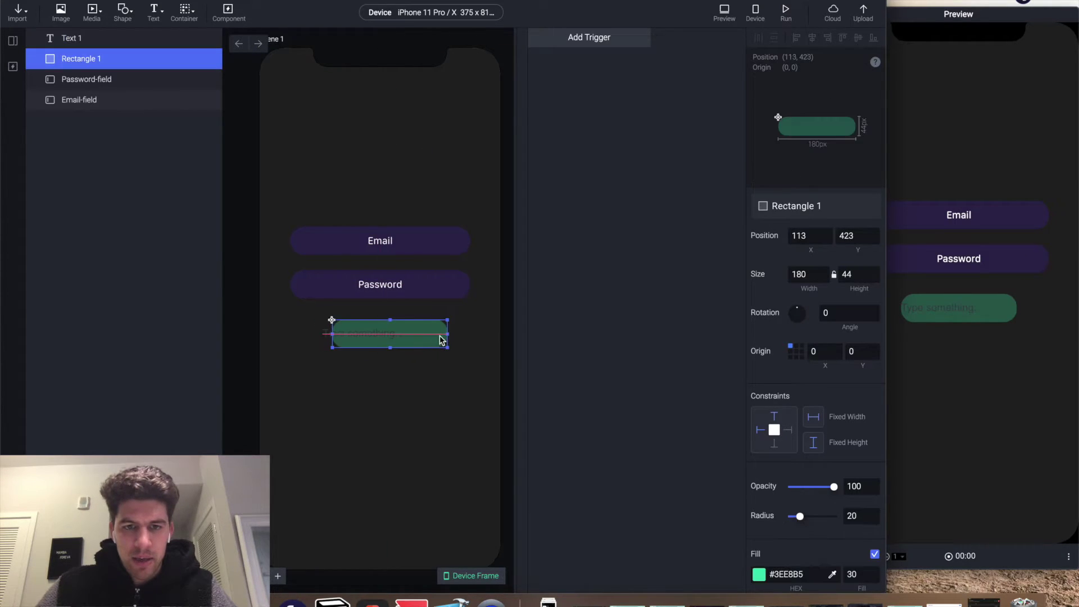
{"action": "left_click", "coordinate": [373, 333]}
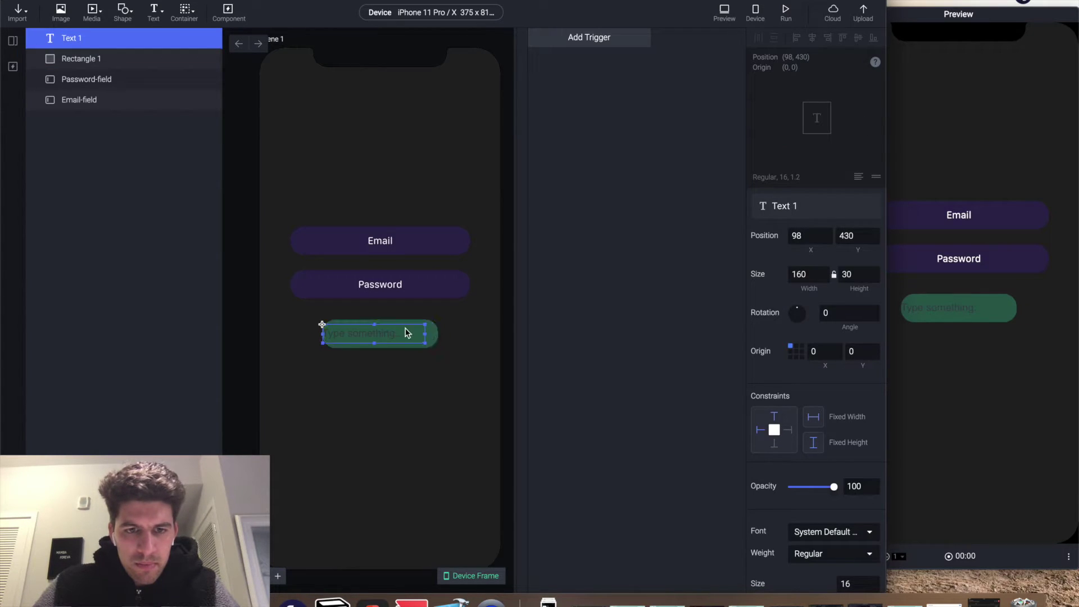
{"action": "left_click_drag", "start_coordinate": [425, 334], "coordinate": [439, 339]}
- Style the label SF Compact Rounded in white #FFFFFF and change its text to 'Submit'
{"action": "scroll", "coordinate": [841, 539], "scroll_direction": "down", "scroll_amount": 3}
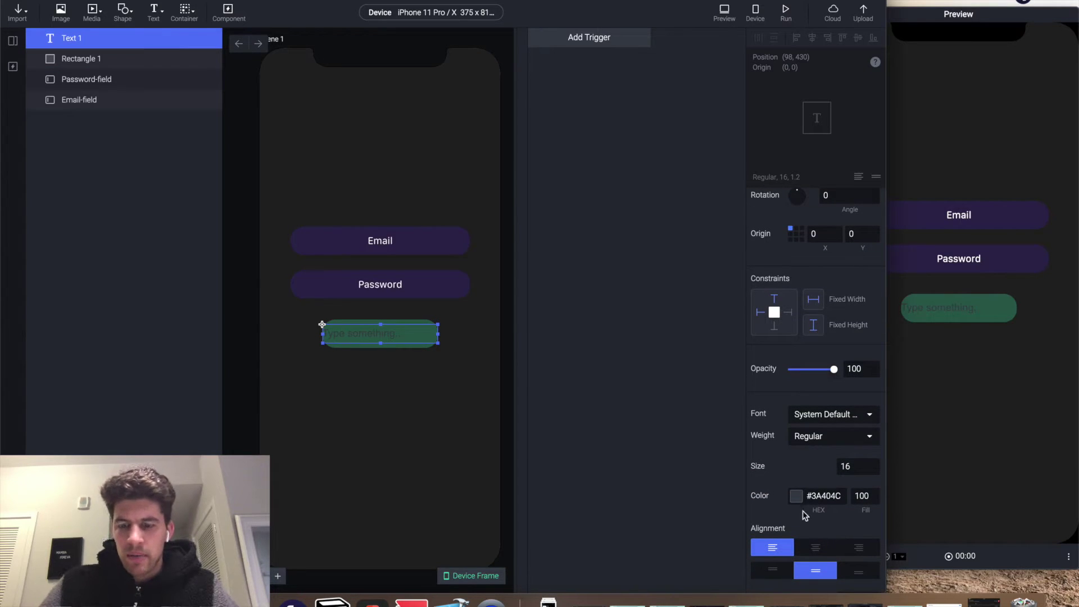
{"action": "left_click", "coordinate": [815, 415]}
{"action": "type", "text": "sf"}
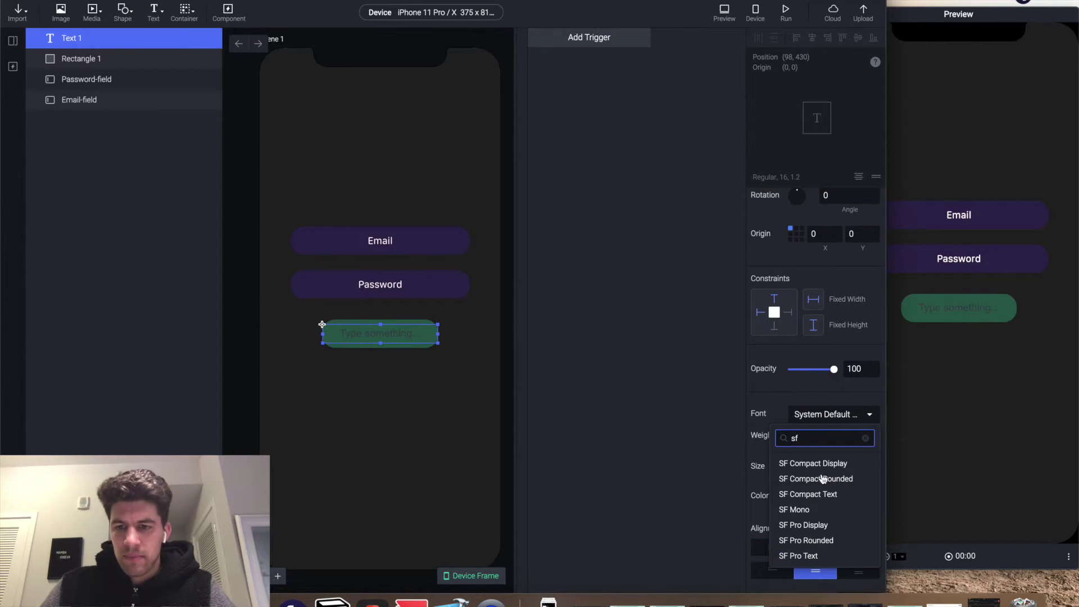
{"action": "left_click", "coordinate": [823, 478]}
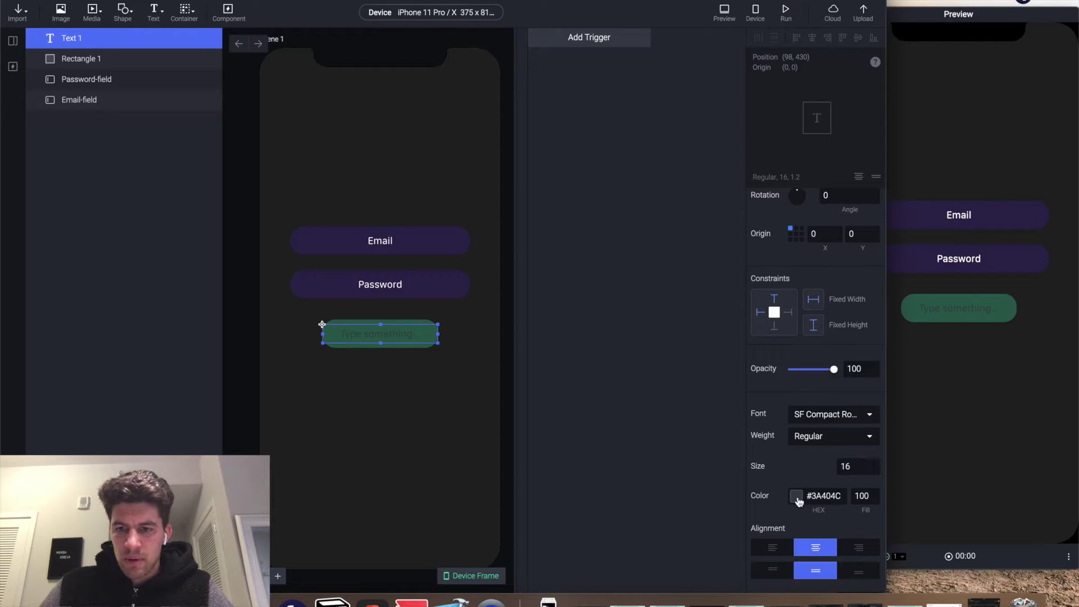
{"action": "left_click", "coordinate": [799, 500]}
{"action": "left_click", "coordinate": [761, 278]}
{"action": "left_click", "coordinate": [609, 205]}
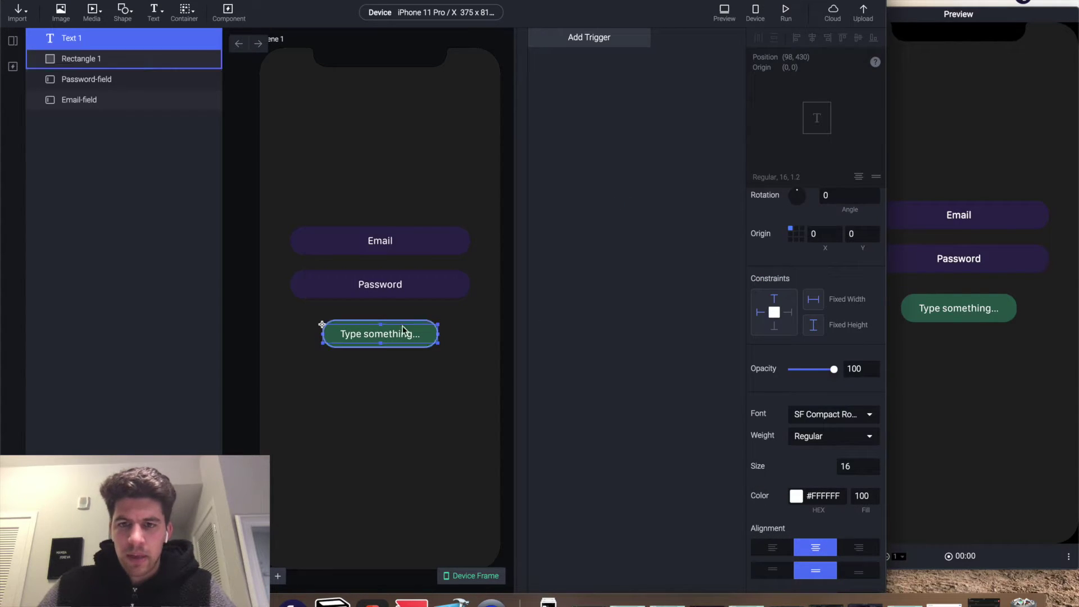
{"action": "double_click", "coordinate": [382, 336]}
{"action": "type", "text": "Submit"}
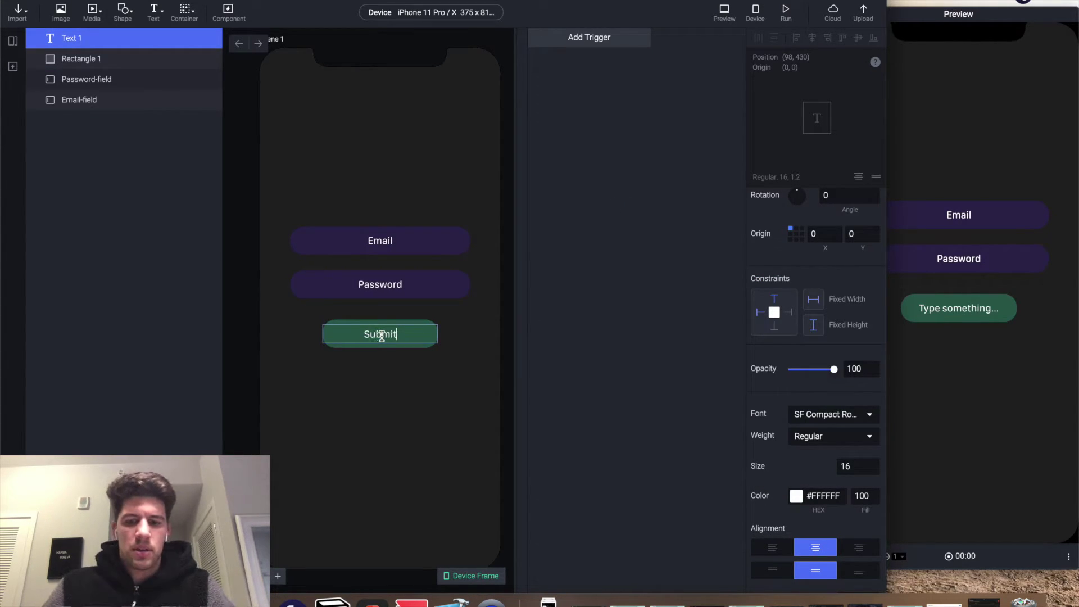
{"action": "left_click", "coordinate": [525, 366]}
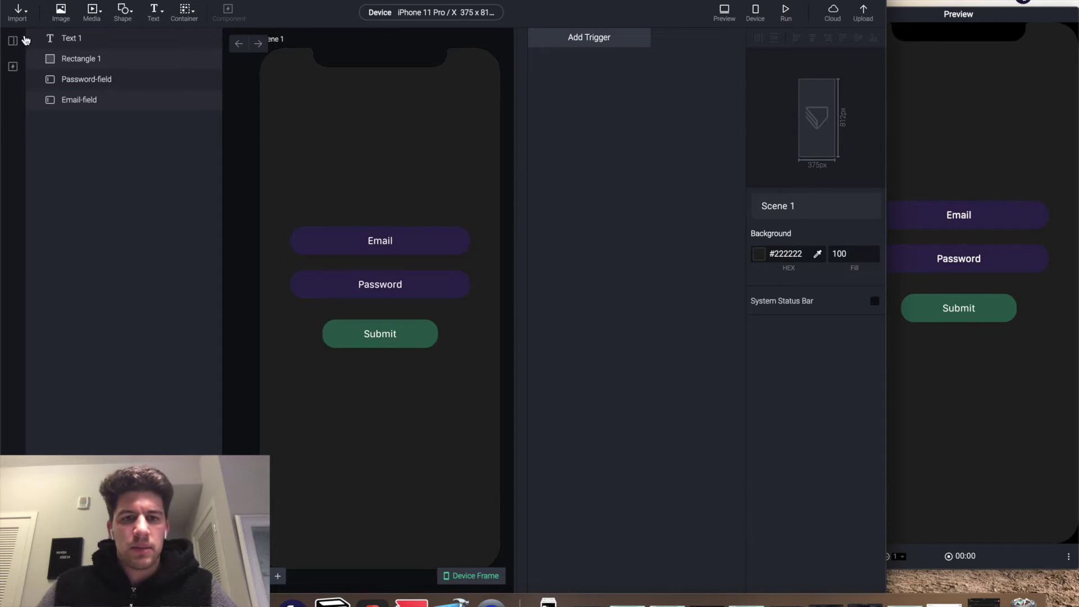
- Group the Submit label with the rectangle and name the container Submitbtn
{"action": "left_click", "coordinate": [70, 38]}
{"action": "left_click", "coordinate": [78, 57], "text": "shift"}
{"action": "key", "text": "super+g"}
{"action": "double_click", "coordinate": [76, 40]}
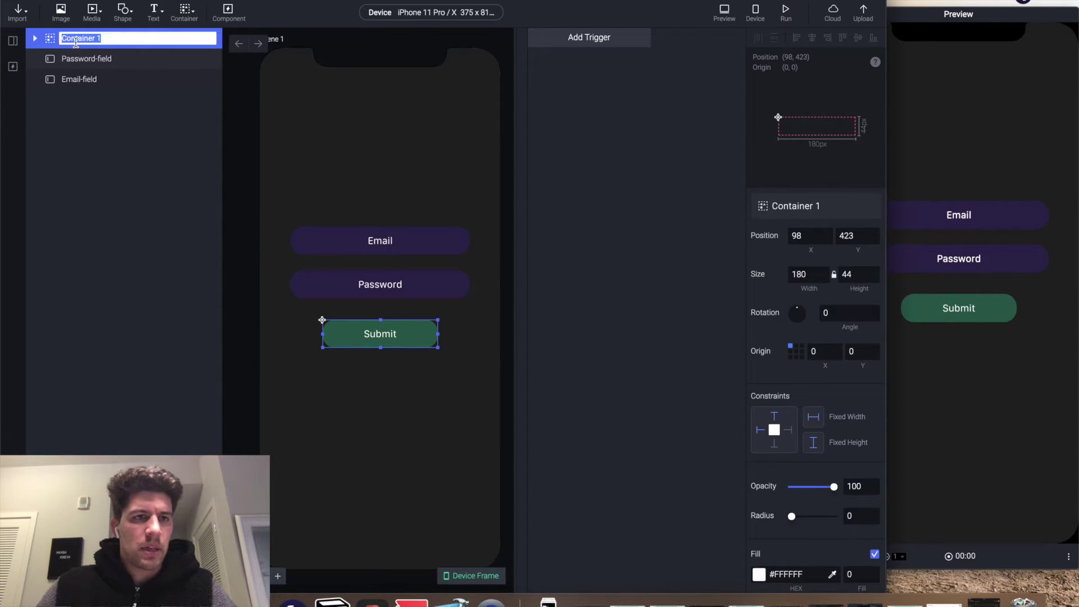
{"action": "type", "text": "Submitb"}
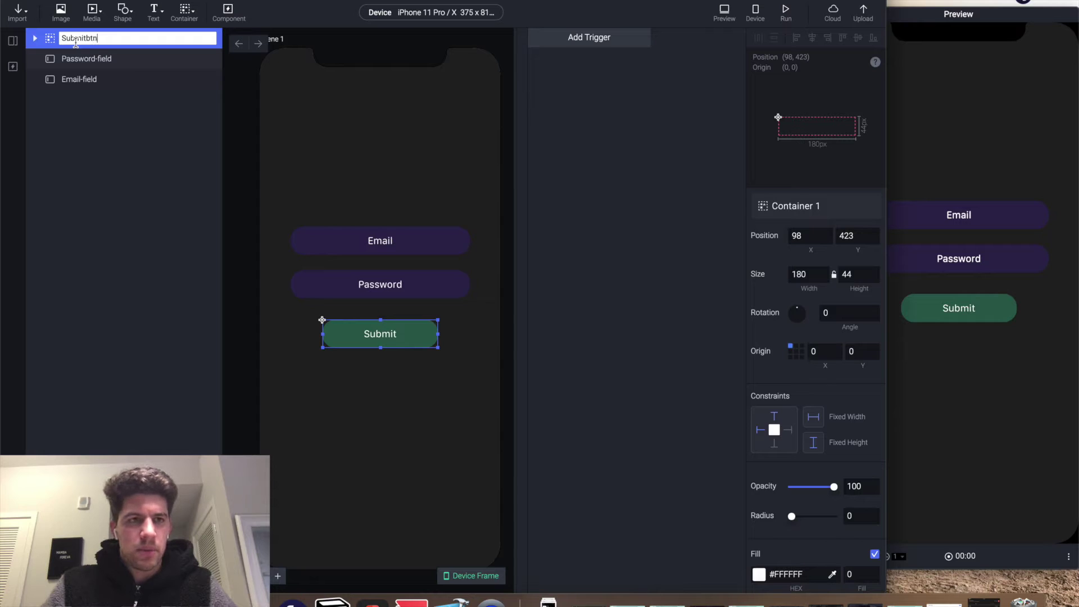
{"action": "type", "text": "tn"}
- Name the button's label layer Submit-text and its rectangle layer Submit-bg
{"action": "key", "text": "Return"}
{"action": "left_click", "coordinate": [34, 38]}
{"action": "double_click", "coordinate": [84, 59]}
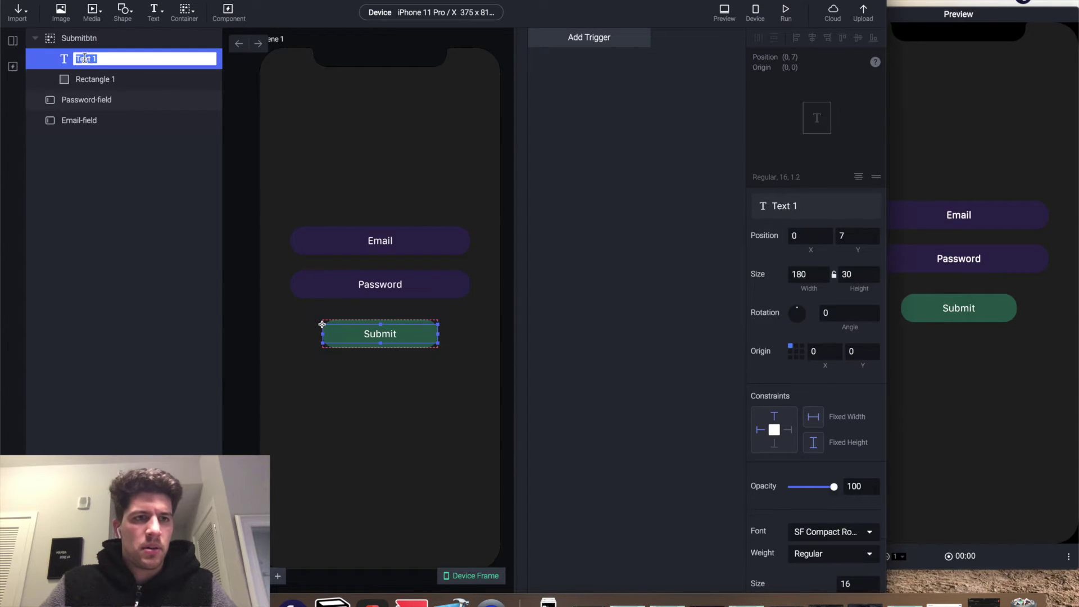
{"action": "type", "text": "Submit-t"}
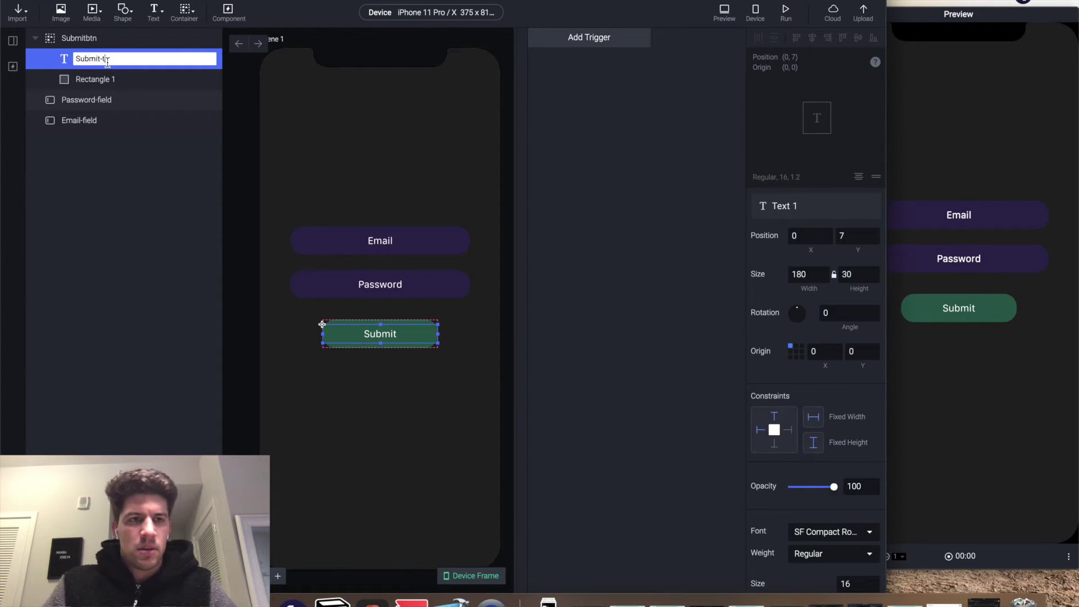
{"action": "key", "text": "Return"}
{"action": "double_click", "coordinate": [102, 79]}
{"action": "type", "text": "Submit-bg"}
{"action": "key", "text": "Return"}
- Correct the button container's name to Submit-btn and collapse the group
{"action": "double_click", "coordinate": [85, 38]}
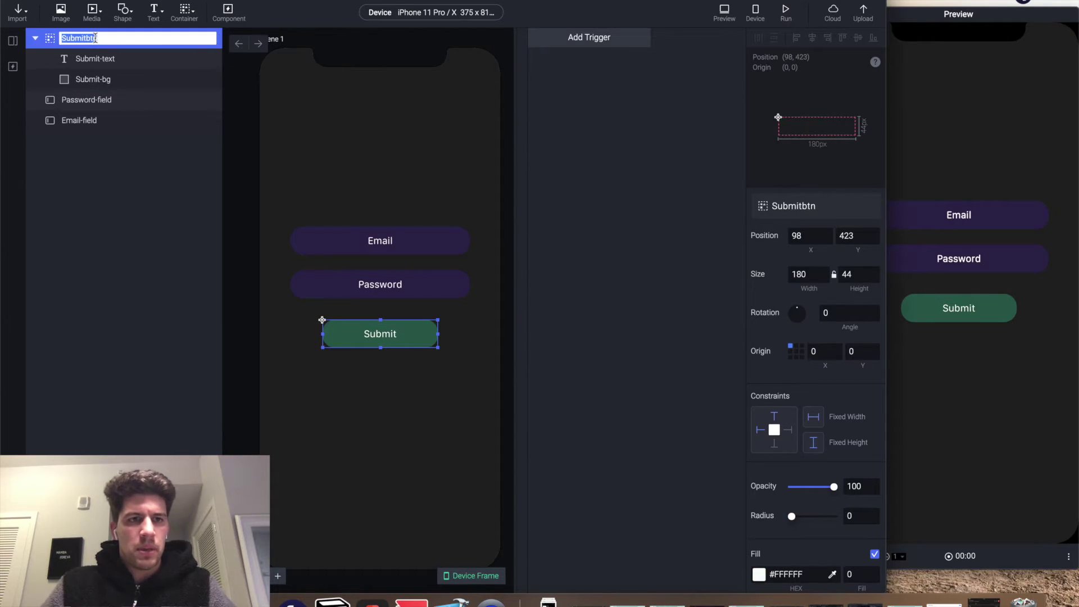
{"action": "type", "text": "-"}
{"action": "key", "text": "Return"}
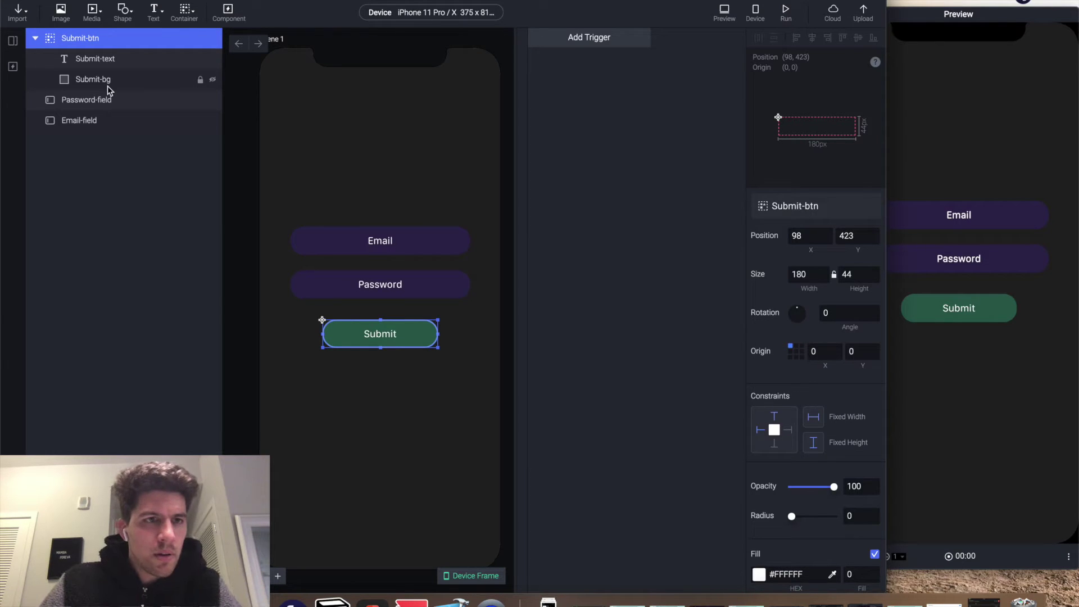
{"action": "left_click", "coordinate": [35, 38]}
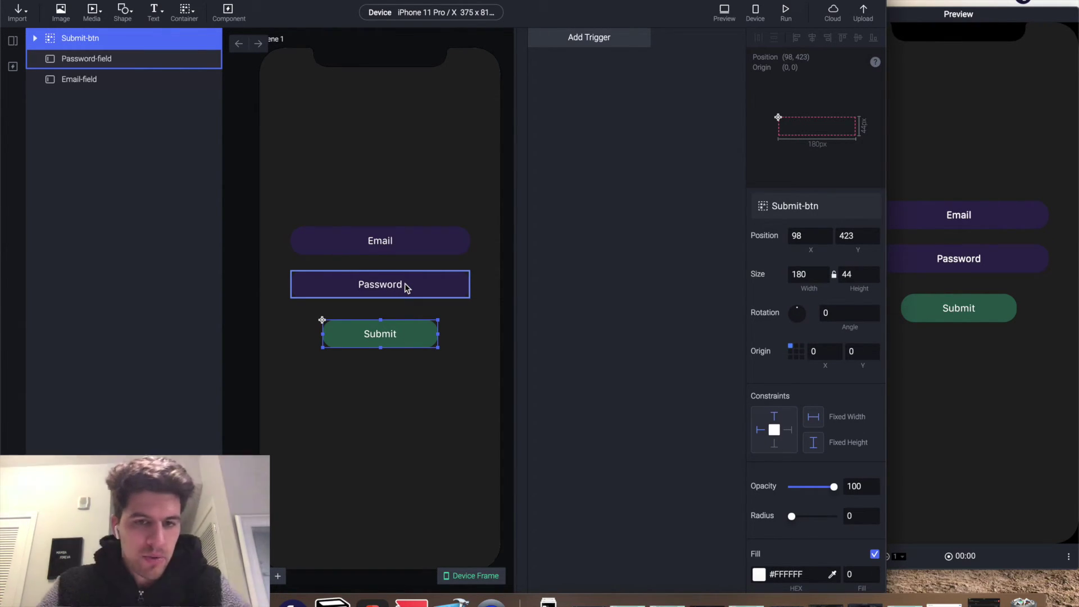
{"action": "left_click", "coordinate": [6, 41]}
- Add a blank Scene 2 with a central text layer reading 'This is Scene Two'
{"action": "left_click", "coordinate": [107, 84]}
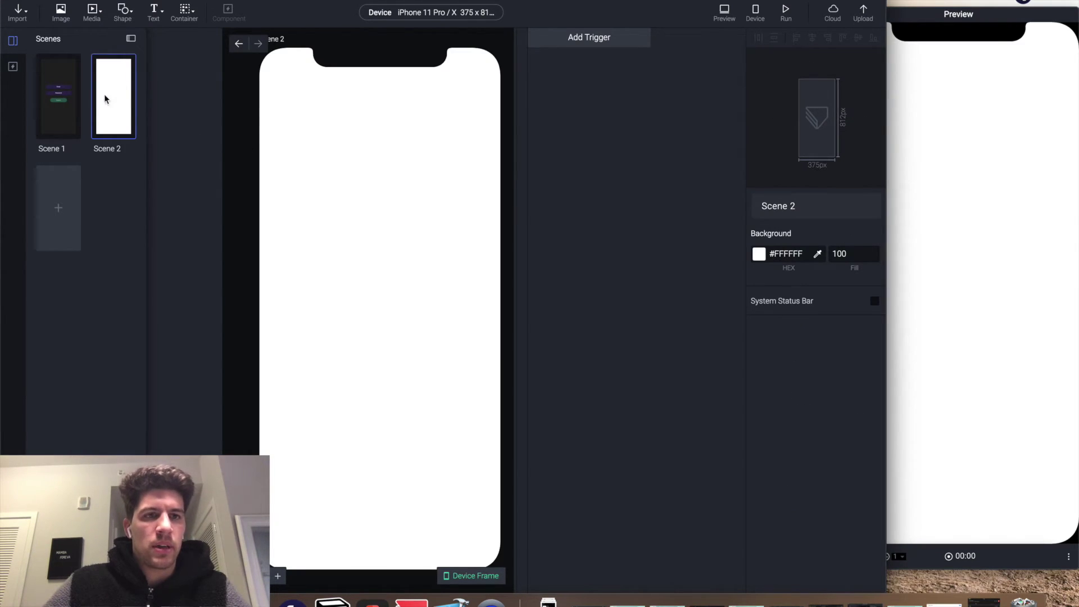
{"action": "left_click", "coordinate": [153, 11]}
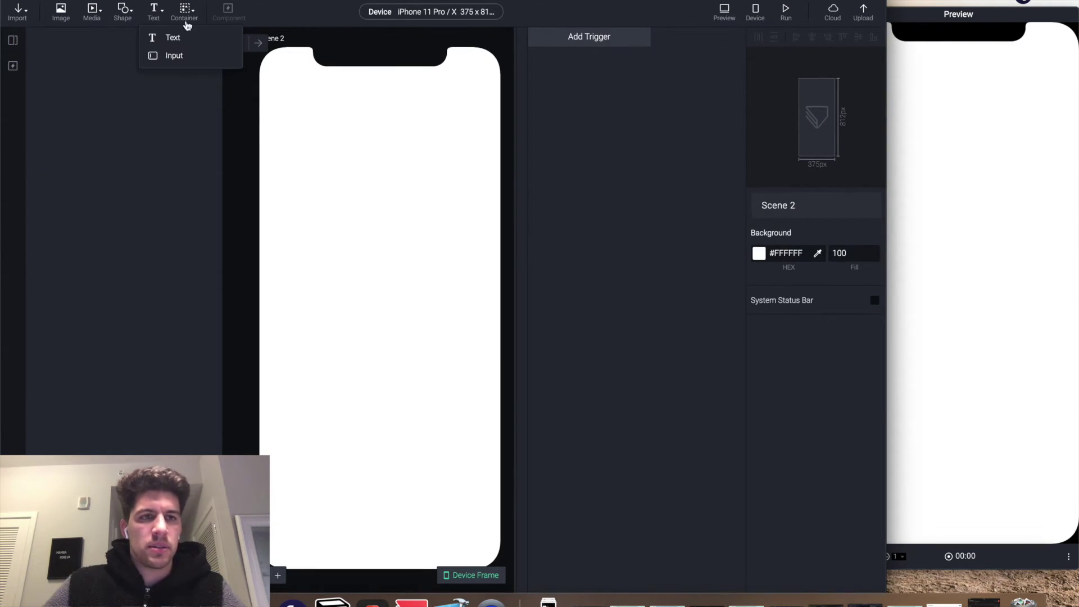
{"action": "left_click", "coordinate": [165, 37]}
{"action": "left_click_drag", "start_coordinate": [304, 65], "coordinate": [366, 307]}
{"action": "double_click", "coordinate": [365, 307]}
{"action": "type", "text": "This is"}
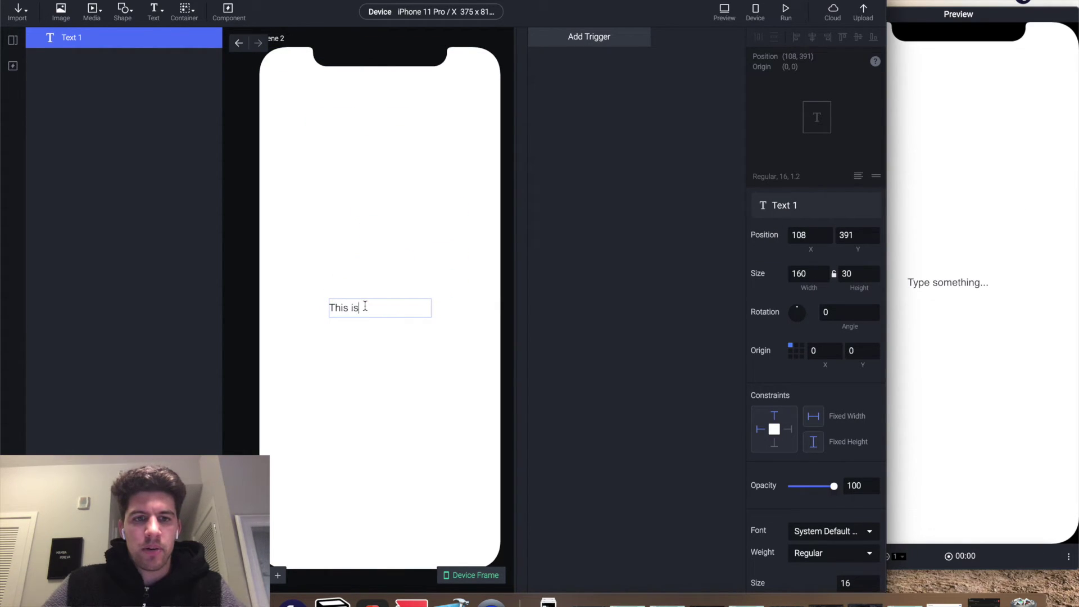
{"action": "type", "text": " Scene "}
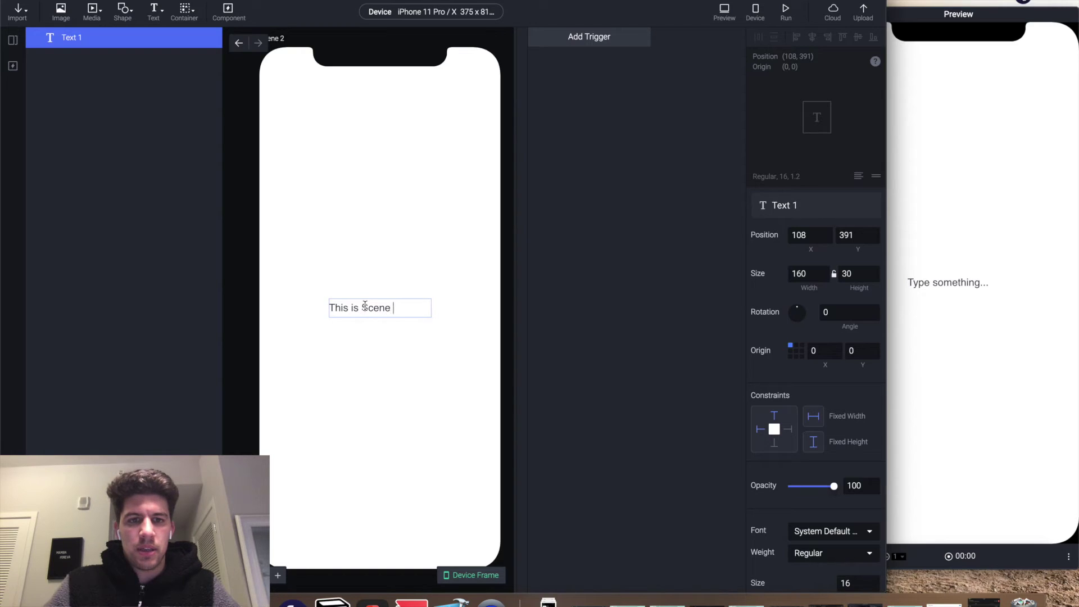
{"action": "type", "text": "Two"}
- Center-align the Scene 2 label text
{"action": "left_click", "coordinate": [419, 355]}
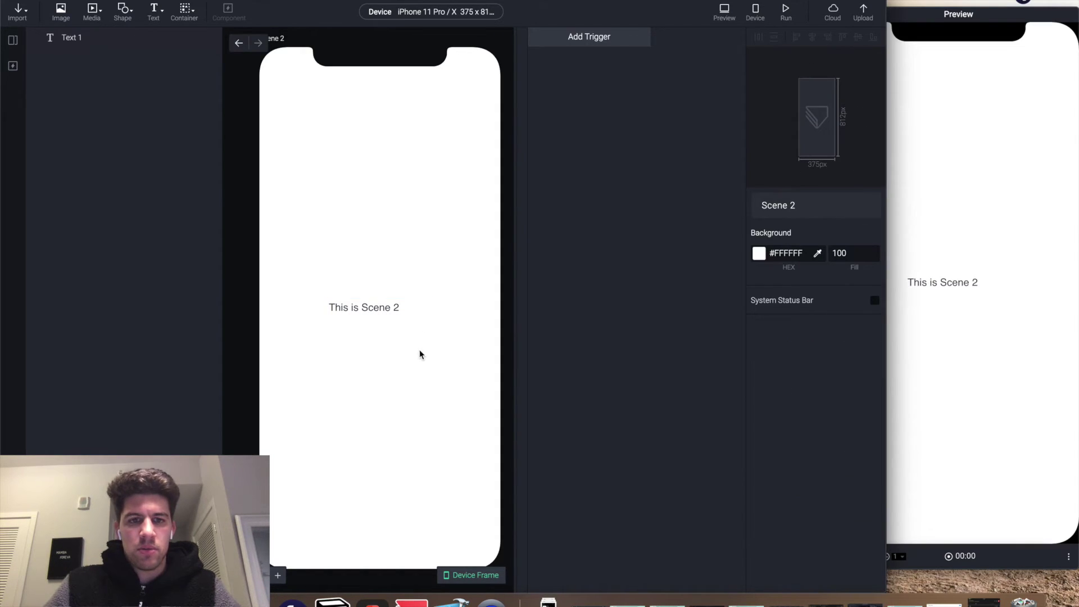
{"action": "left_click", "coordinate": [380, 313]}
{"action": "scroll", "coordinate": [824, 552], "scroll_direction": "down", "scroll_amount": 3}
{"action": "scroll", "coordinate": [823, 552], "scroll_direction": "down", "scroll_amount": 3}
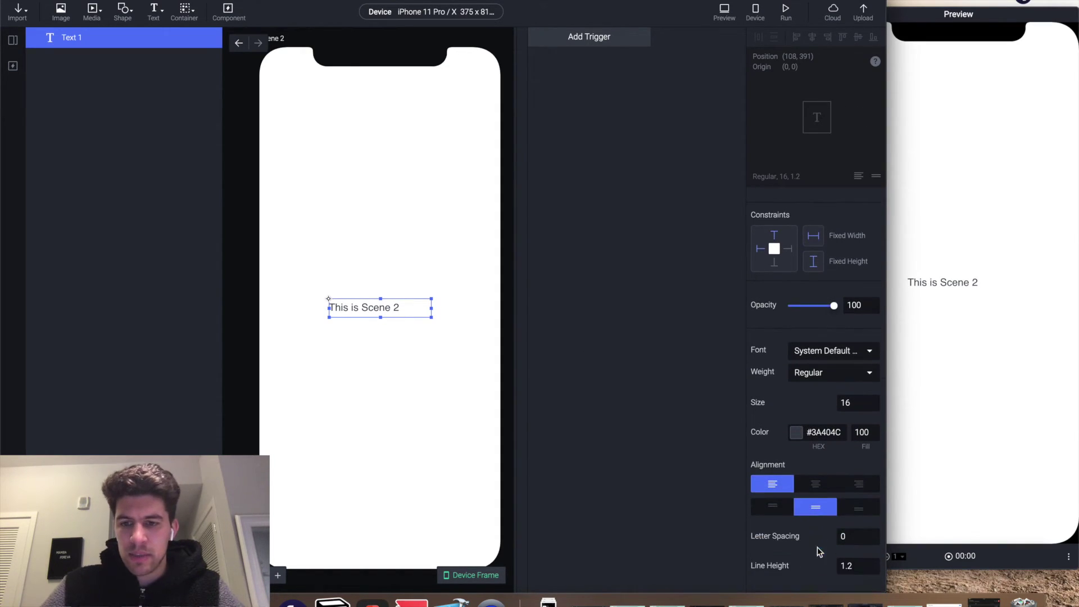
{"action": "left_click", "coordinate": [818, 487]}
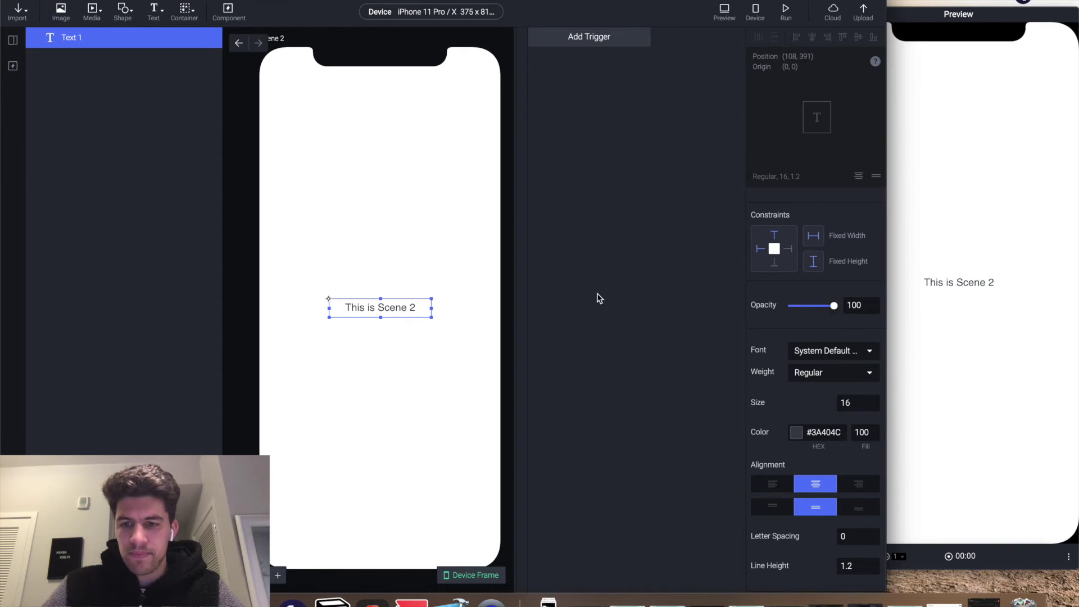
{"action": "left_click", "coordinate": [13, 41]}
- Give Scene 1's Submit button a Tap trigger
{"action": "left_click", "coordinate": [61, 90]}
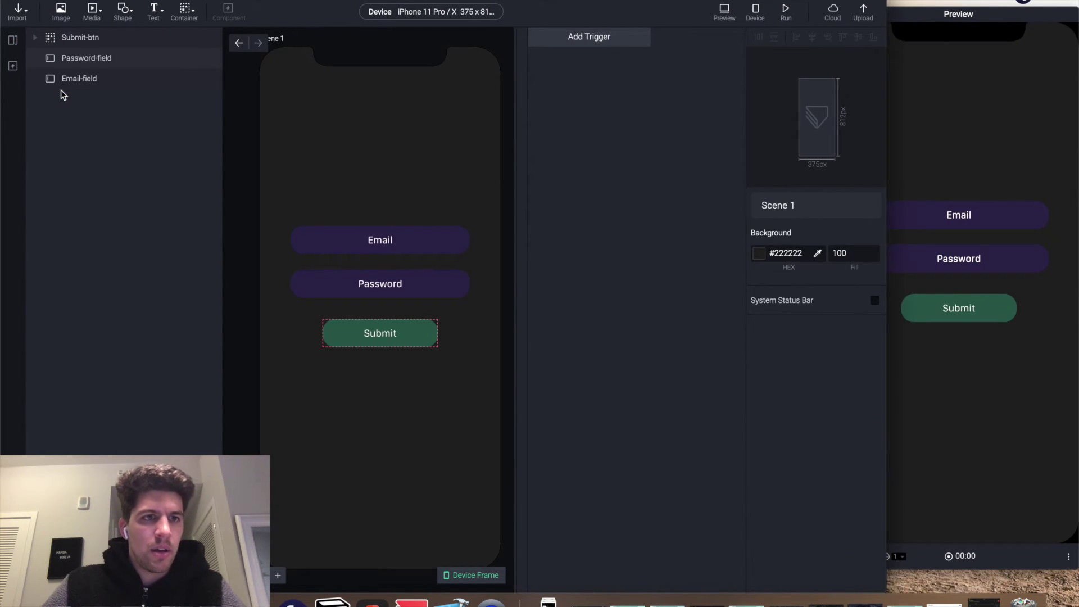
{"action": "left_click", "coordinate": [387, 338]}
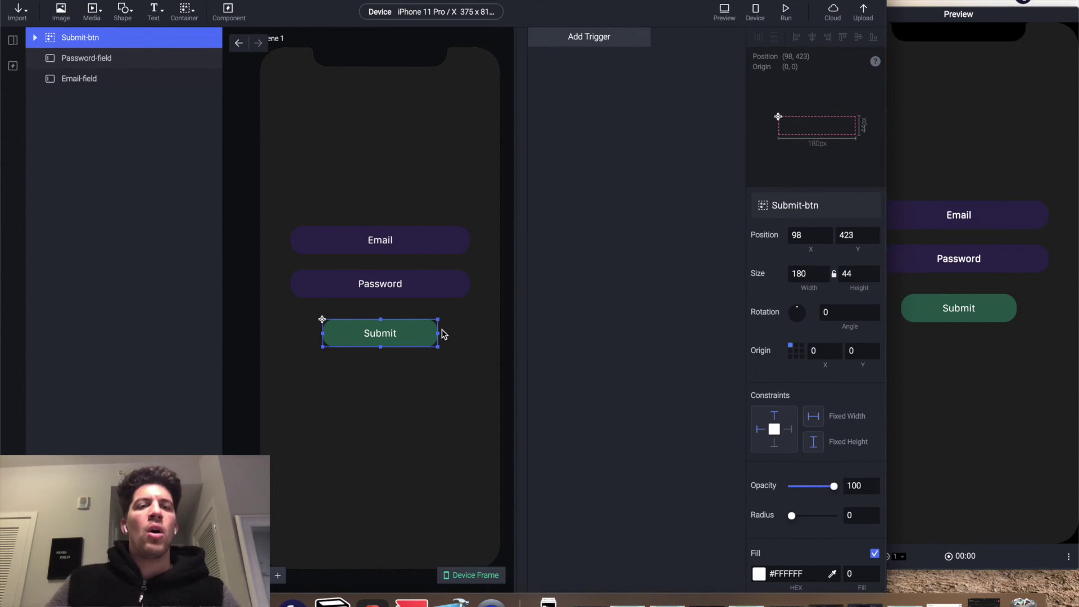
{"action": "left_click", "coordinate": [599, 48]}
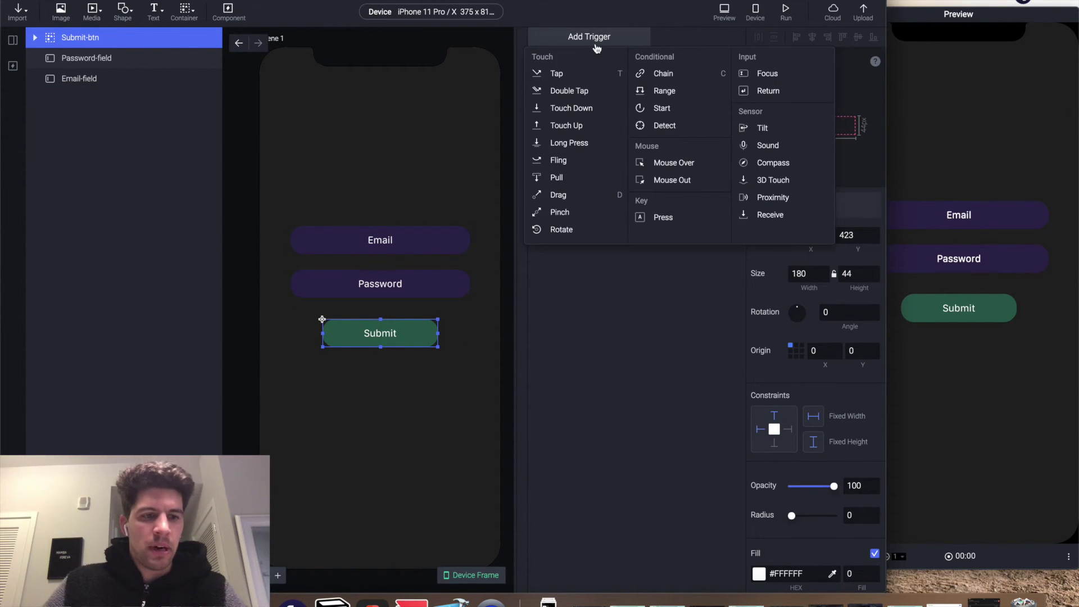
{"action": "left_click", "coordinate": [596, 73]}
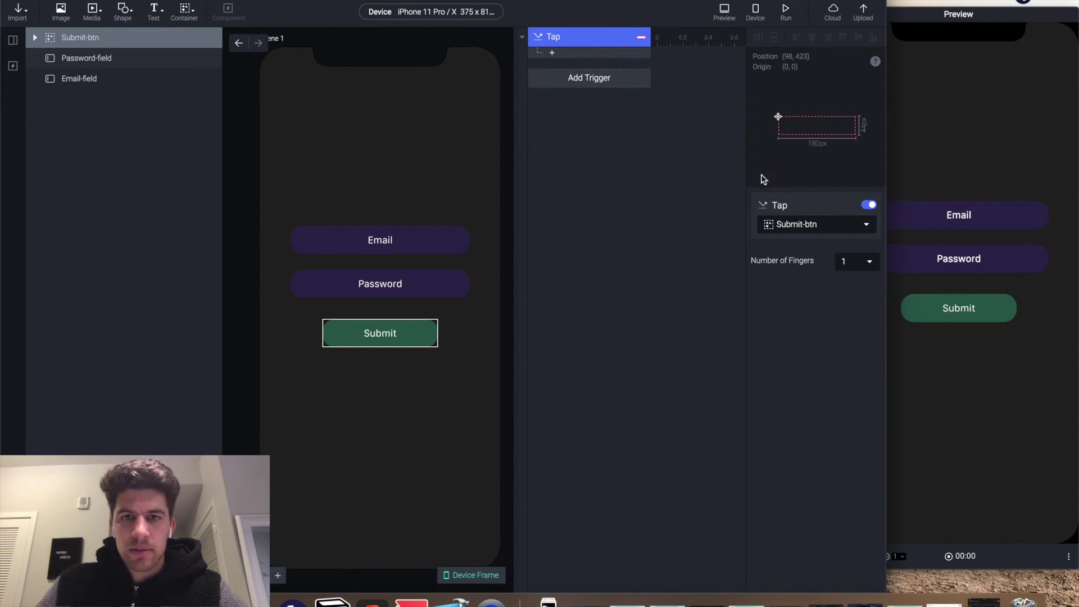
- Add a Condition requiring Password-field's Text to equal the required password value
{"action": "left_click", "coordinate": [554, 55]}
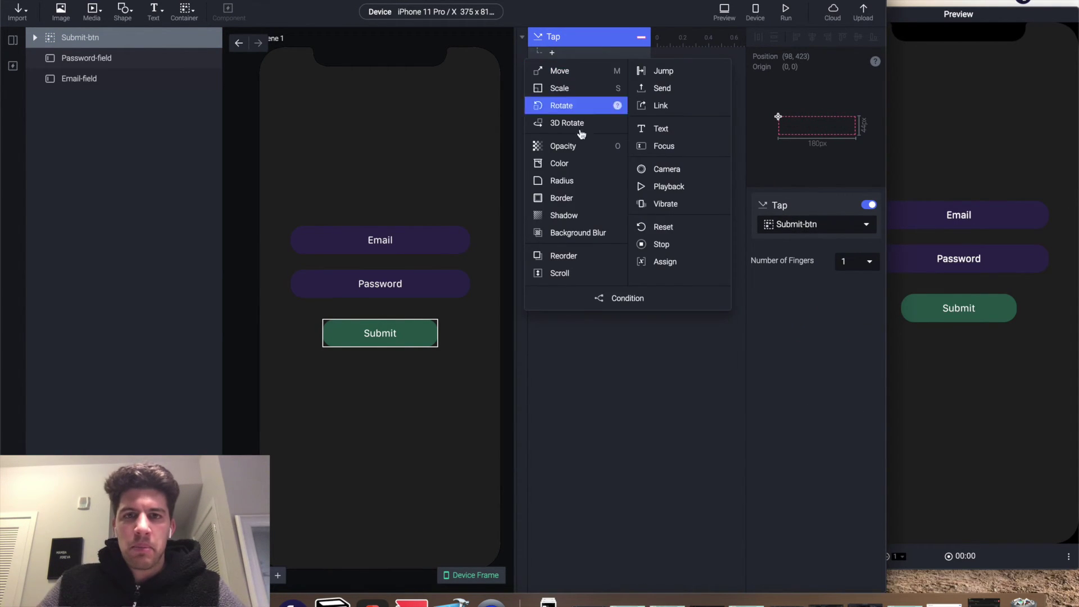
{"action": "left_click", "coordinate": [597, 300]}
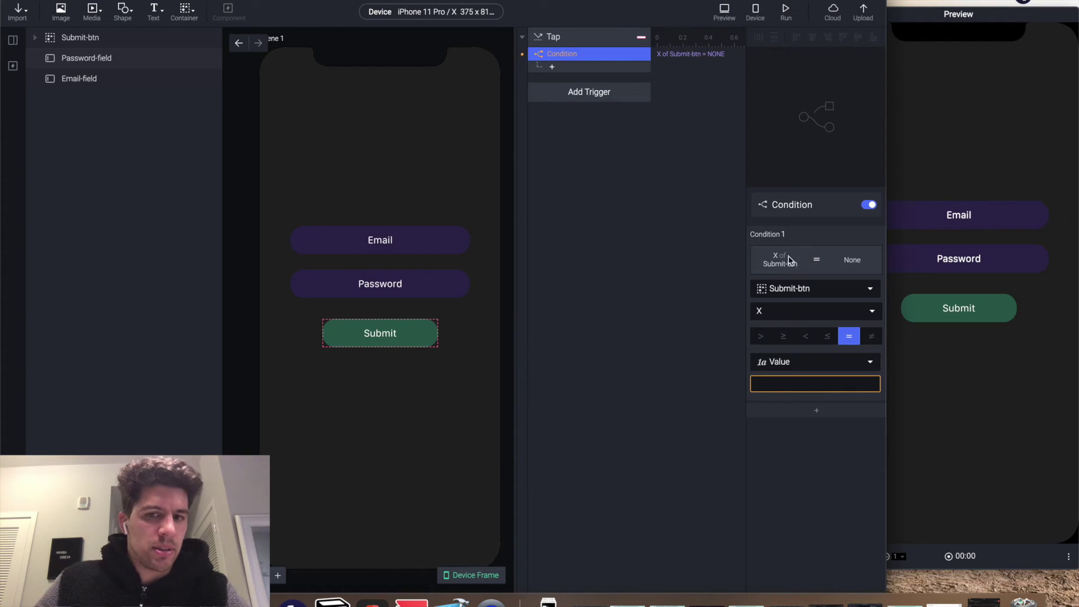
{"action": "left_click", "coordinate": [823, 289]}
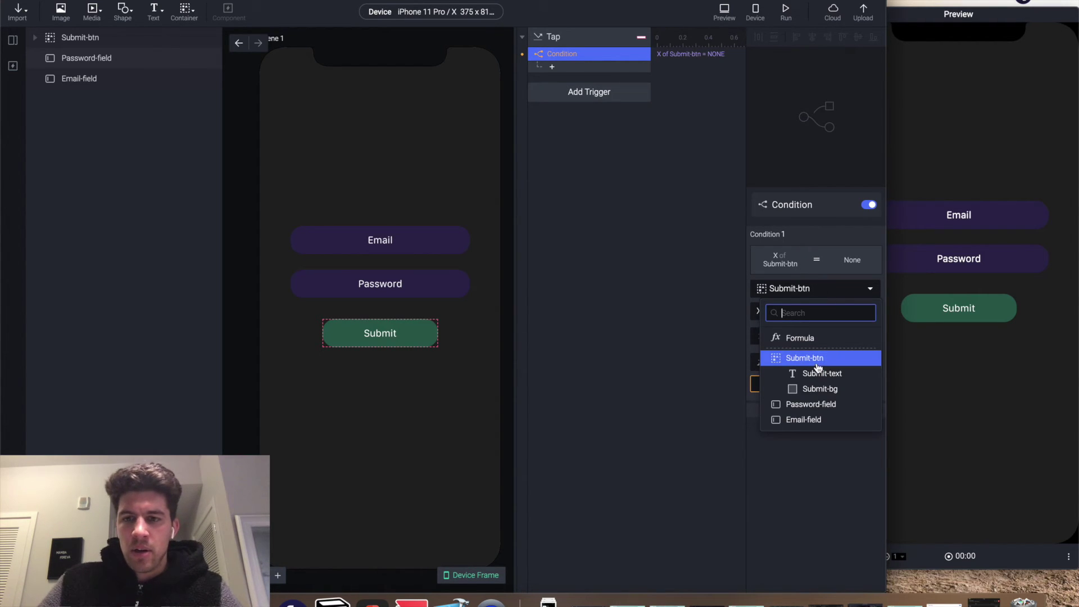
{"action": "left_click", "coordinate": [819, 404]}
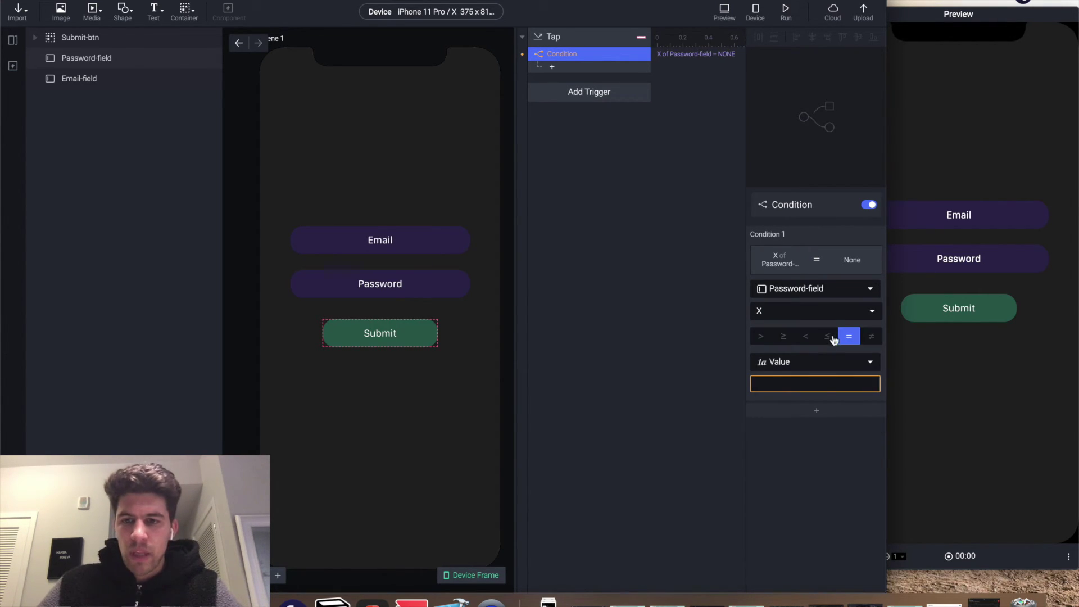
{"action": "left_click", "coordinate": [835, 319]}
{"action": "scroll", "coordinate": [858, 467], "scroll_direction": "down", "scroll_amount": 5}
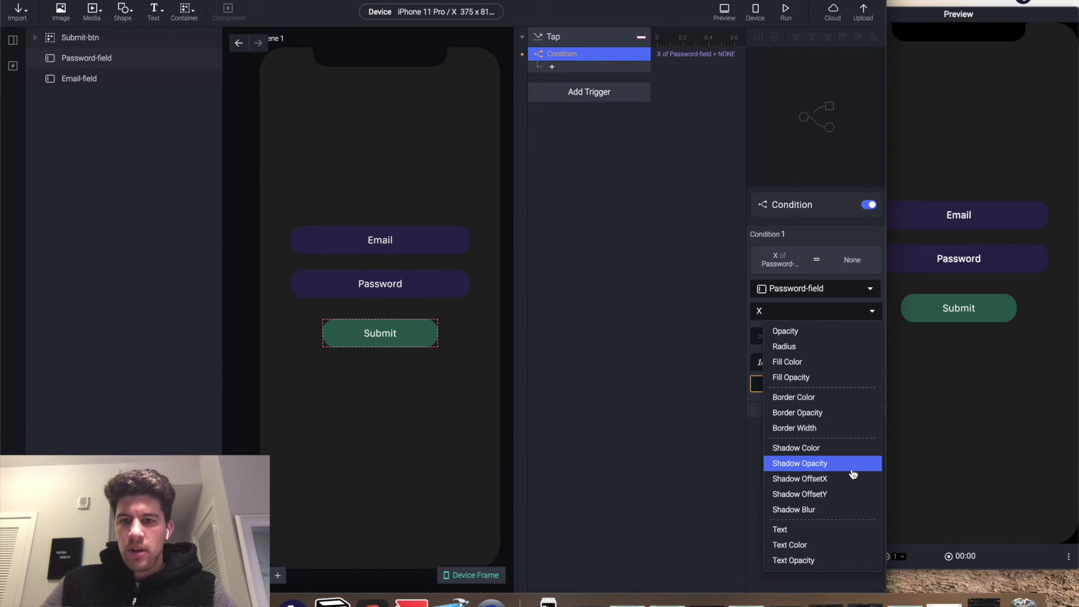
{"action": "left_click", "coordinate": [825, 533]}
{"action": "left_click", "coordinate": [783, 385]}
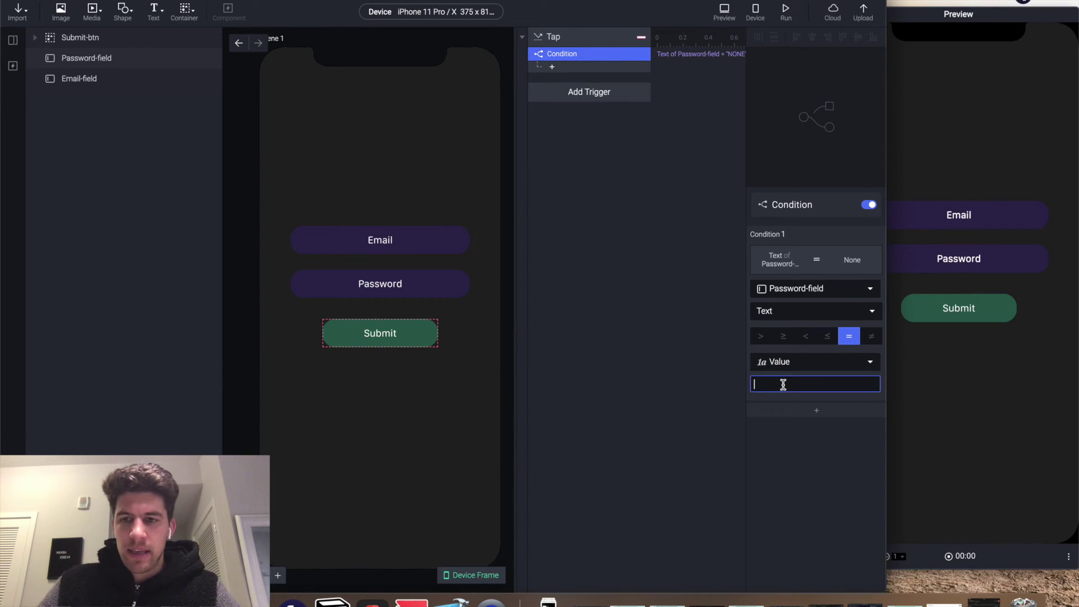
{"action": "left_click", "coordinate": [822, 453]}
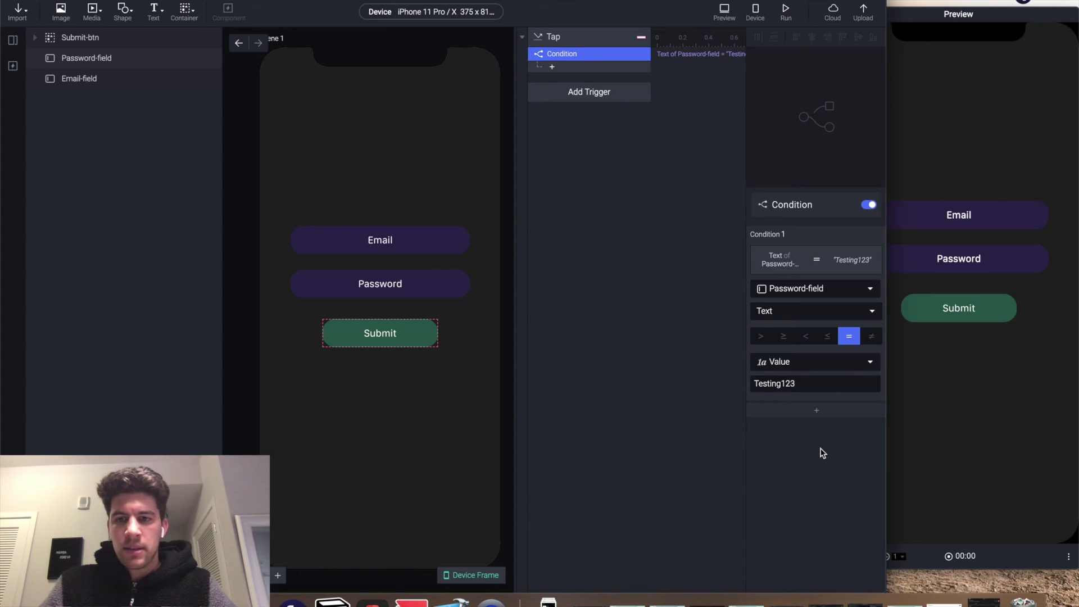
{"action": "left_click", "coordinate": [552, 67]}
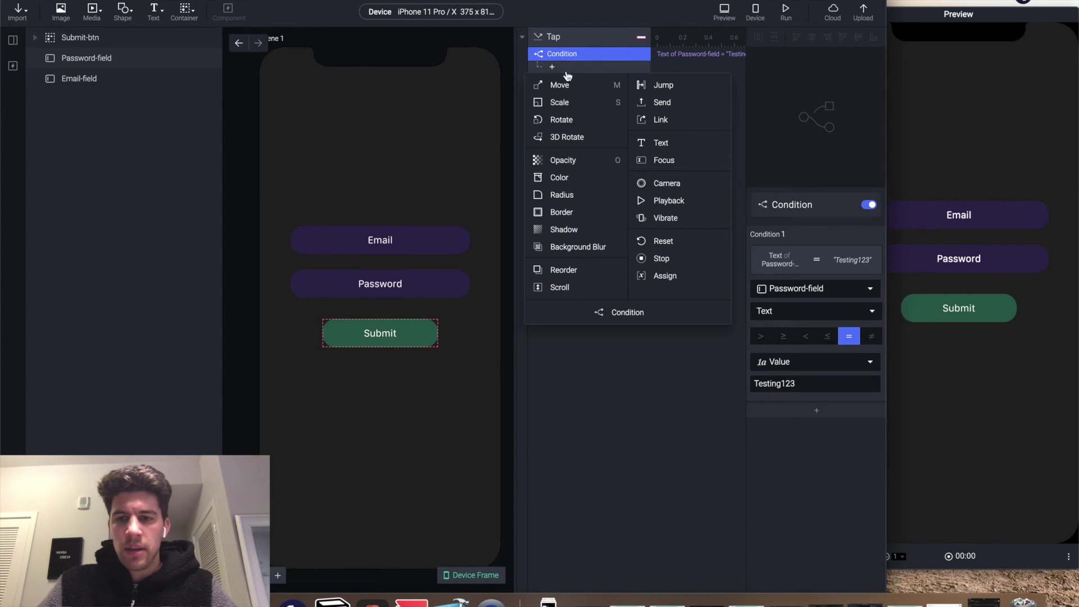
- Add a Jump response to Scene 2 with a Slide In transition from Bottom to Top
{"action": "left_click", "coordinate": [675, 91]}
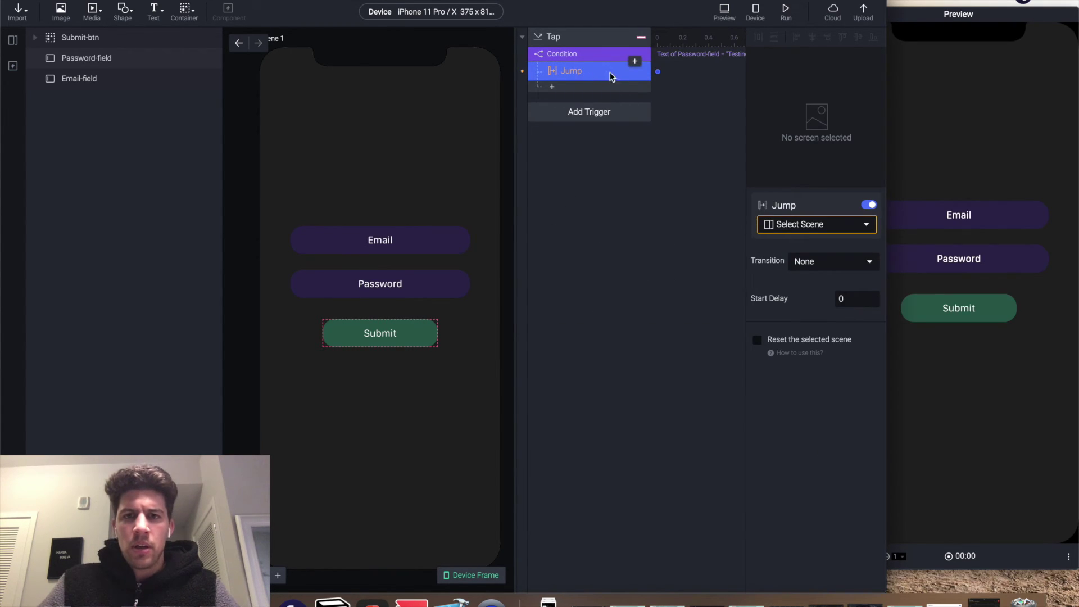
{"action": "left_click", "coordinate": [807, 224]}
{"action": "left_click", "coordinate": [804, 290]}
{"action": "left_click", "coordinate": [821, 262]}
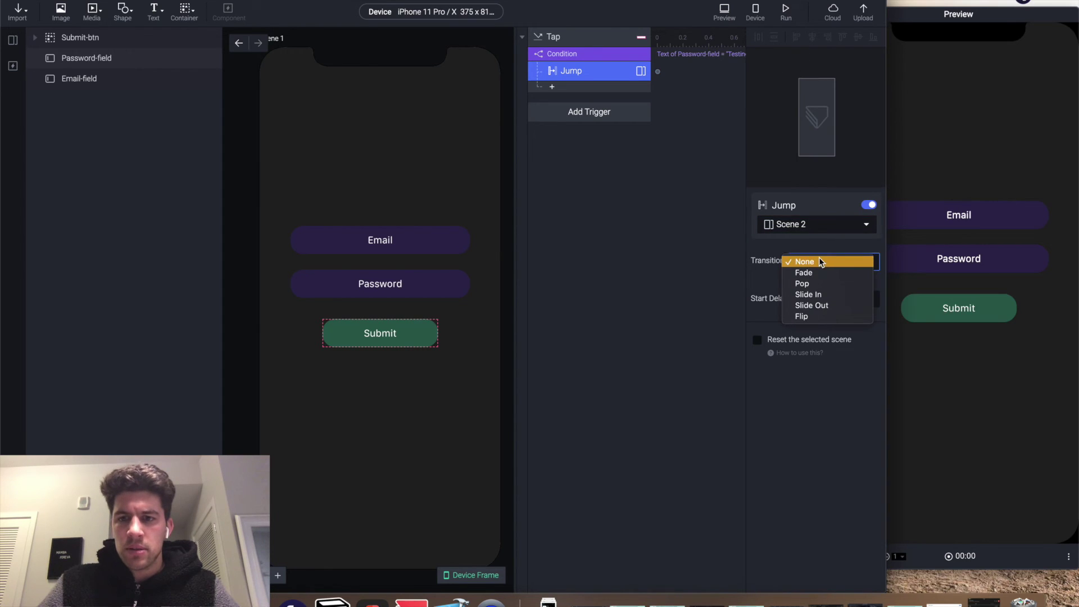
{"action": "left_click", "coordinate": [815, 294]}
{"action": "left_click", "coordinate": [835, 289]}
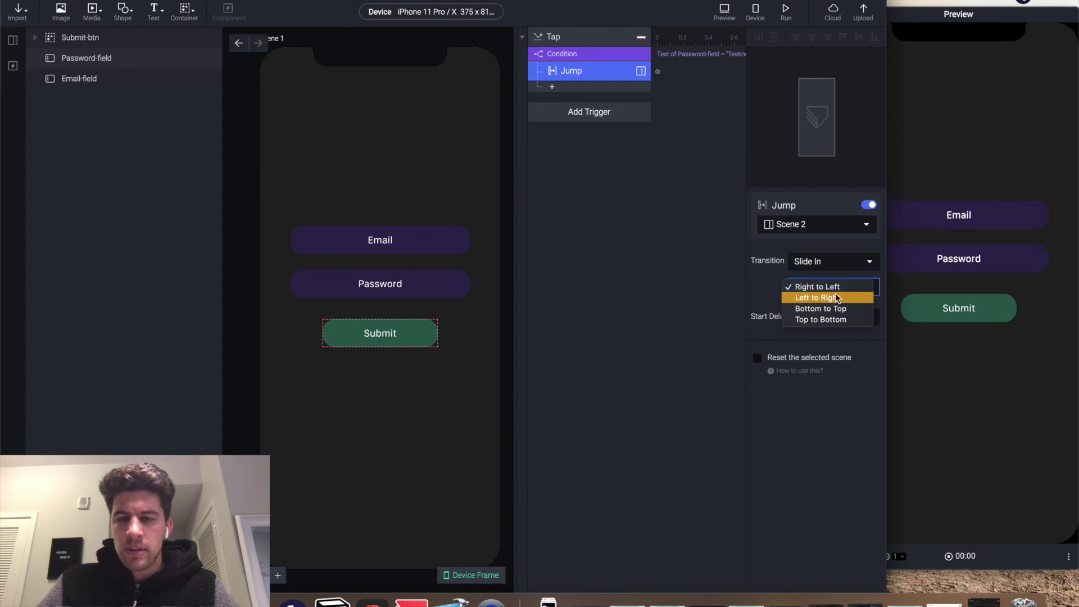
{"action": "left_click", "coordinate": [820, 309]}
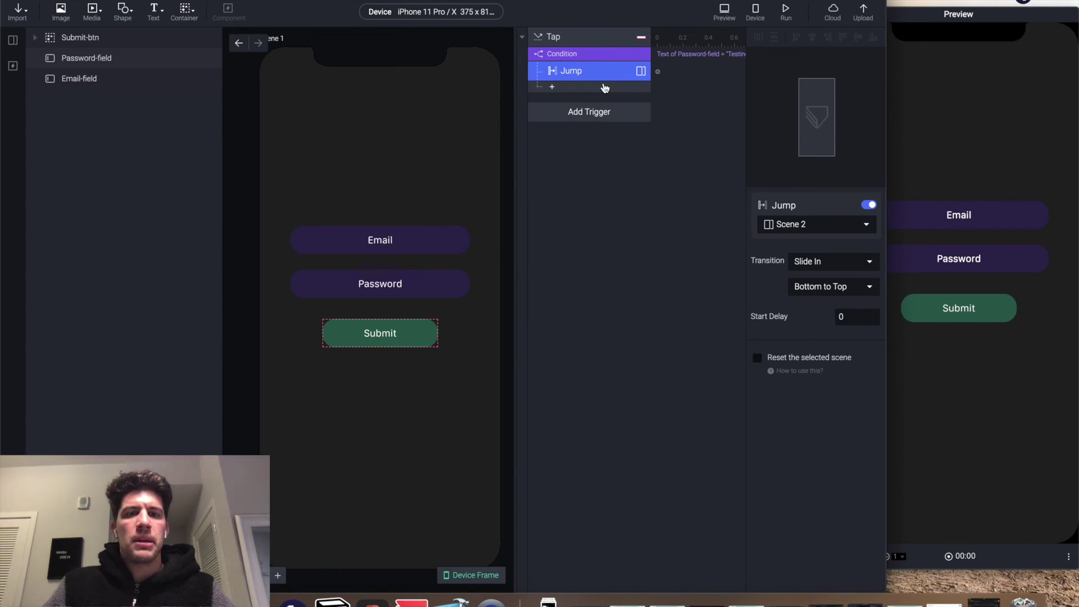
- In the preview, enter an email address and the password, submit to reach Scene 2, then reload
{"action": "left_click", "coordinate": [955, 172]}
{"action": "left_click", "coordinate": [950, 214]}
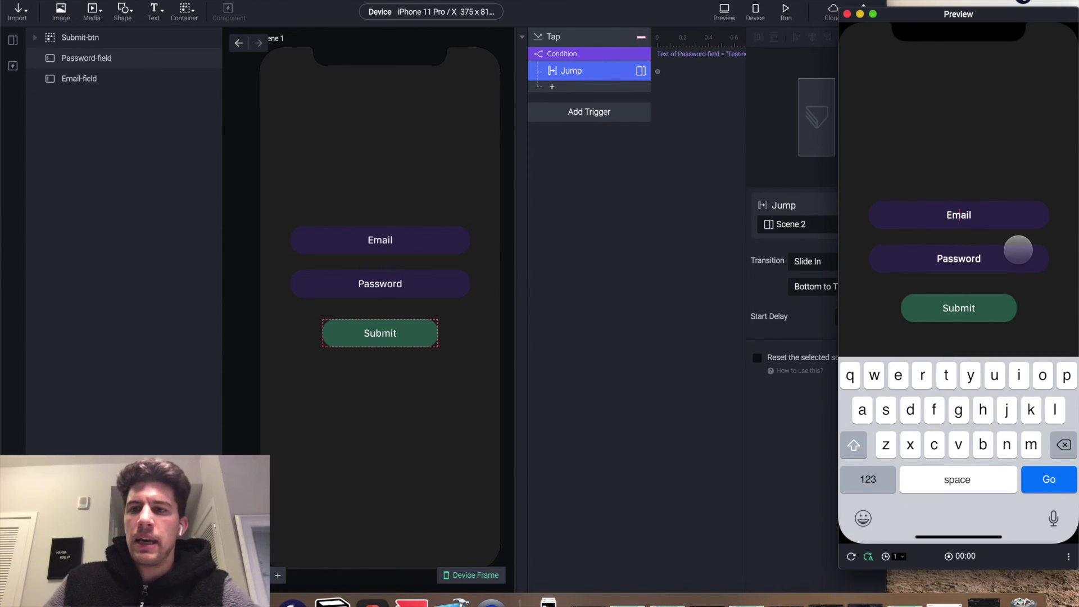
{"action": "type", "text": "saljdfjkds@djsfalk.com"}
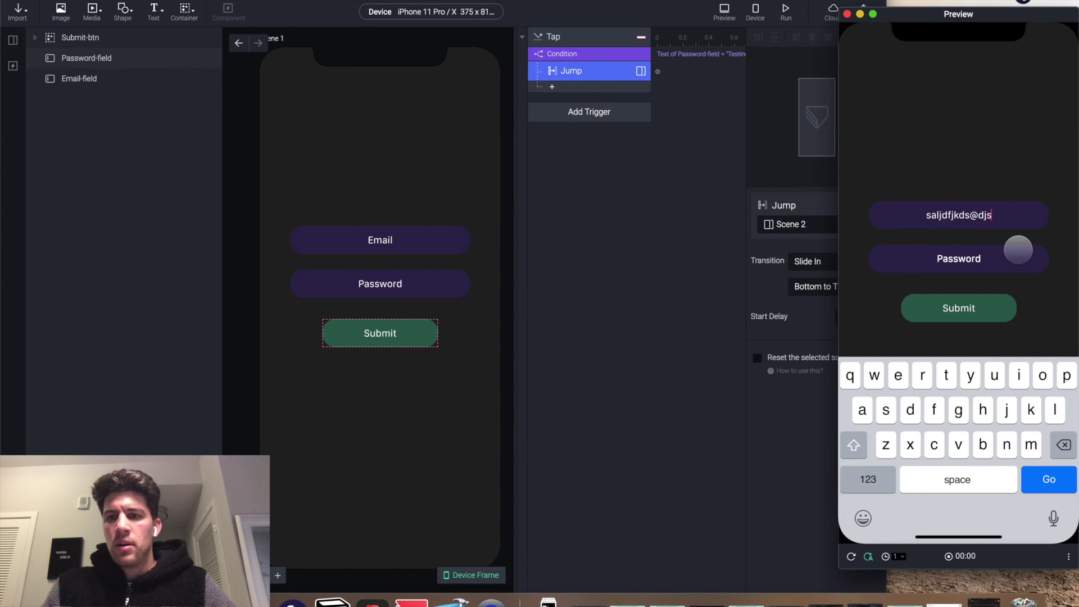
{"action": "left_click", "coordinate": [955, 262]}
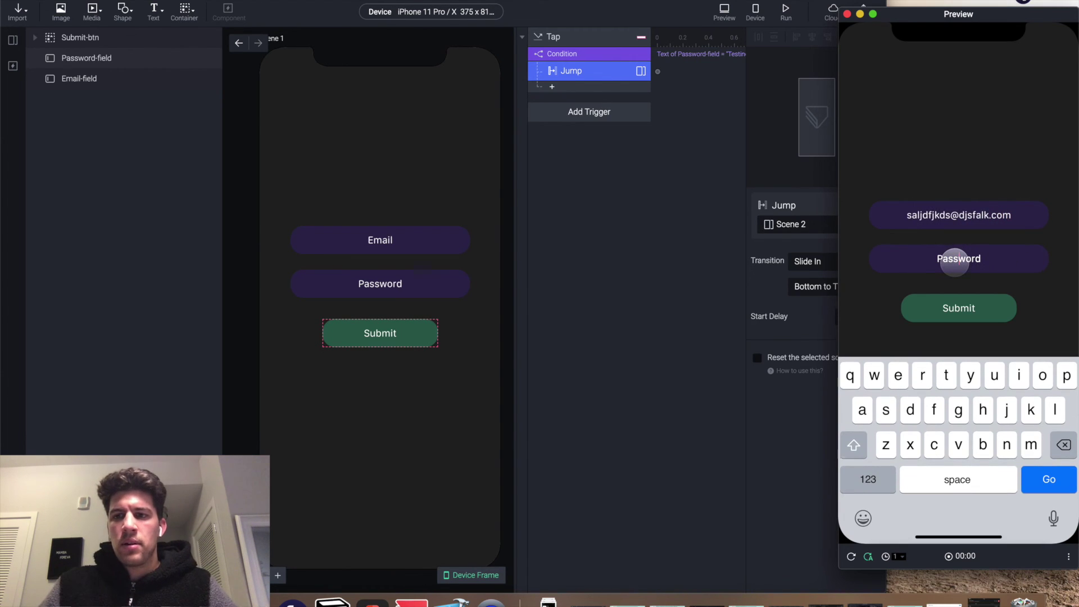
{"action": "type", "text": "Testing"}
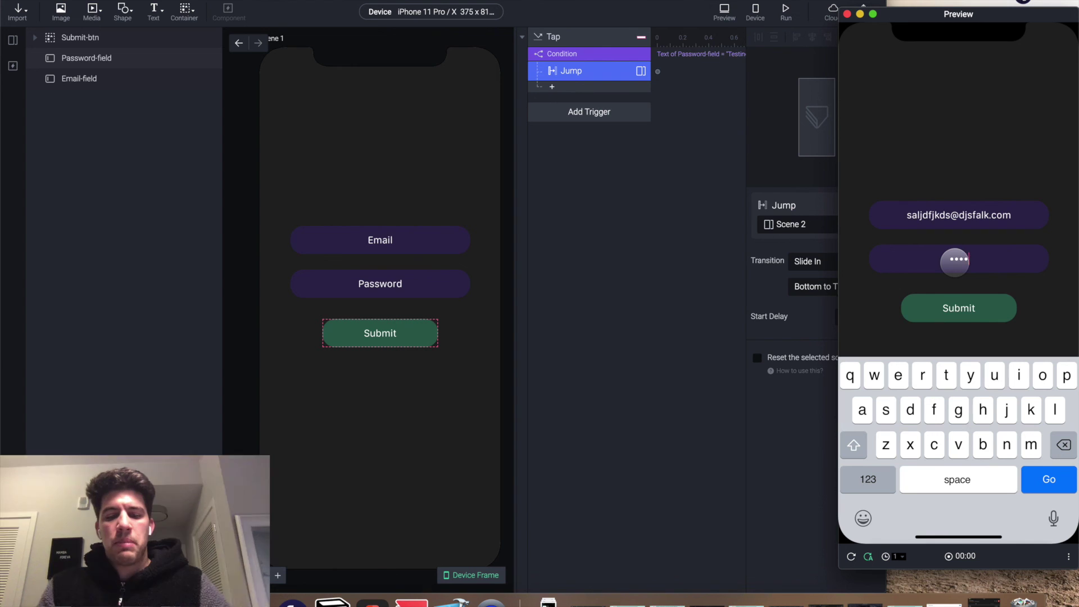
{"action": "type", "text": "123"}
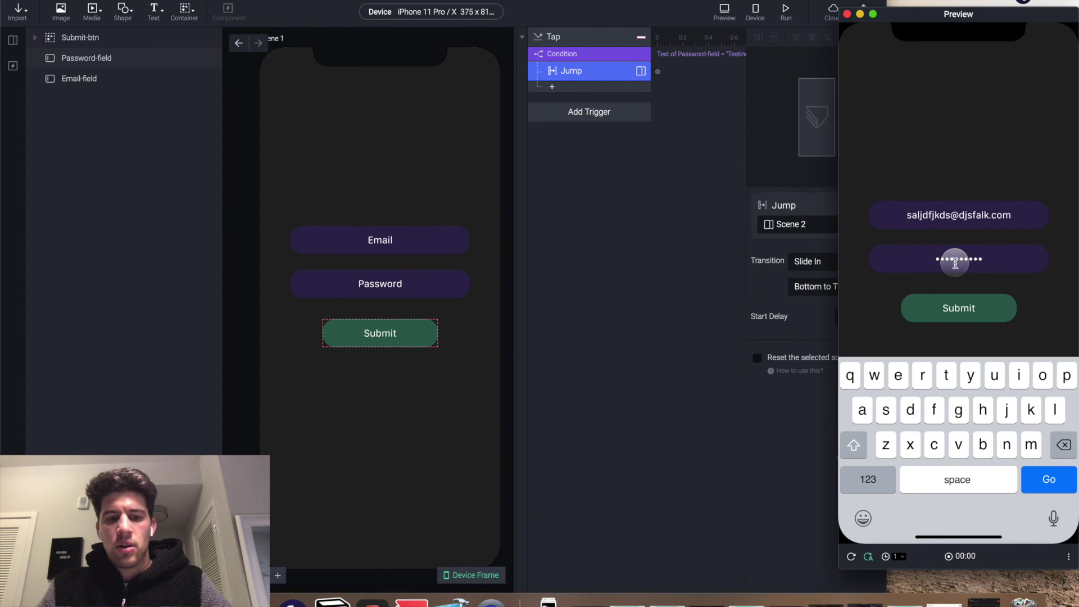
{"action": "left_click", "coordinate": [955, 306]}
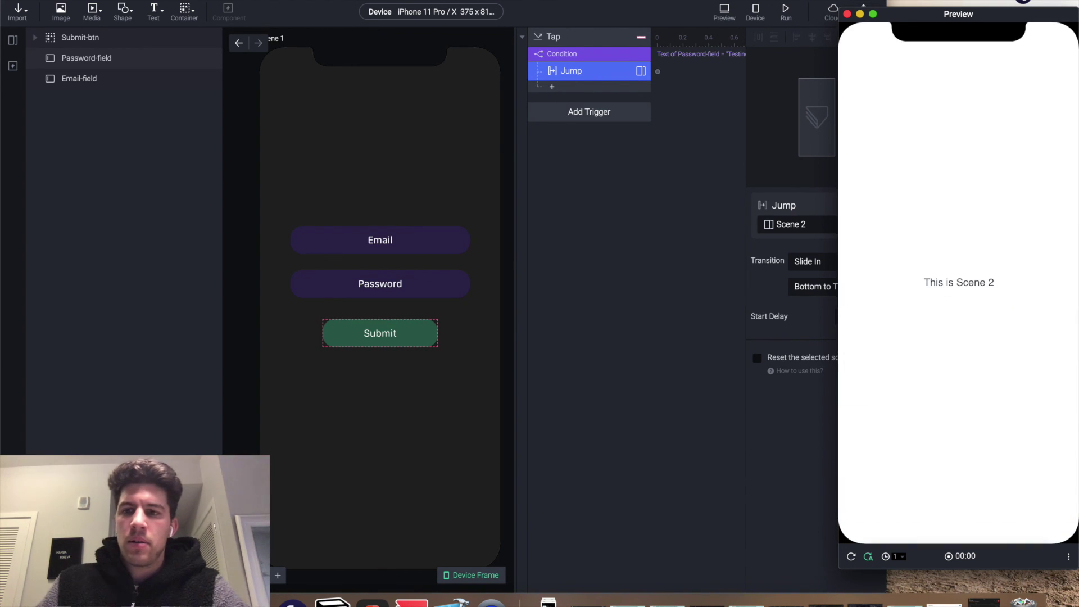
{"action": "left_click", "coordinate": [851, 557]}
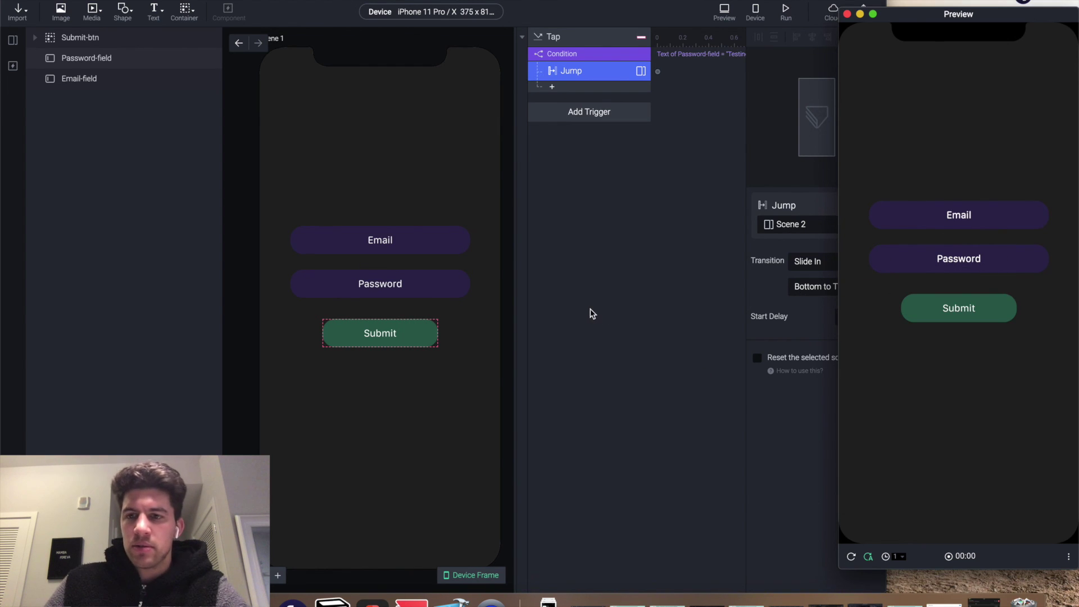